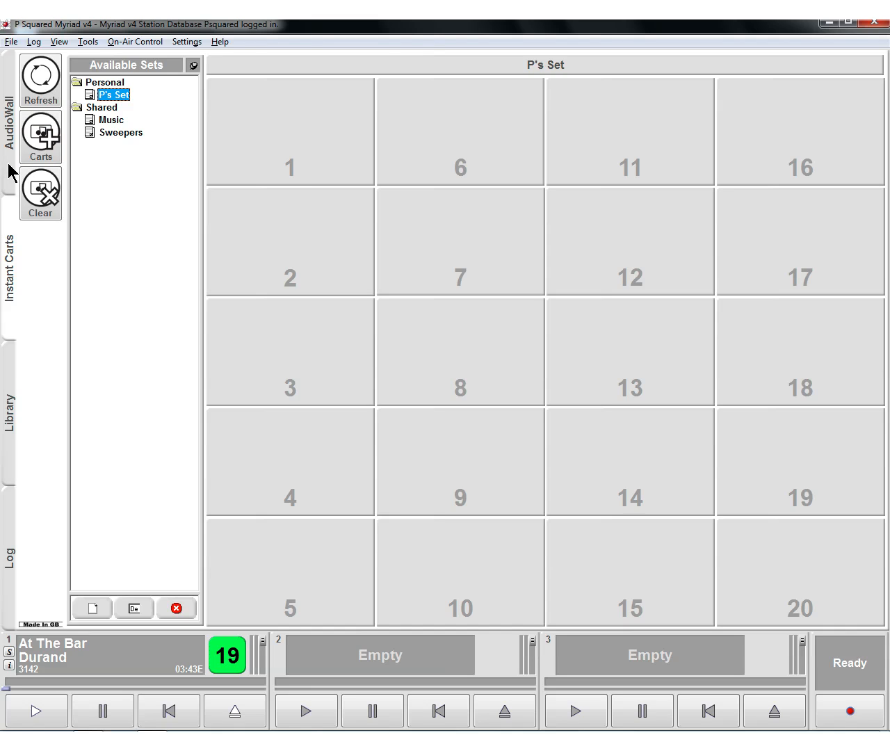
- Rename the personal instant cart set "P's Set" to Dry Sweepers
right_click(113, 100)
left_click(135, 120)
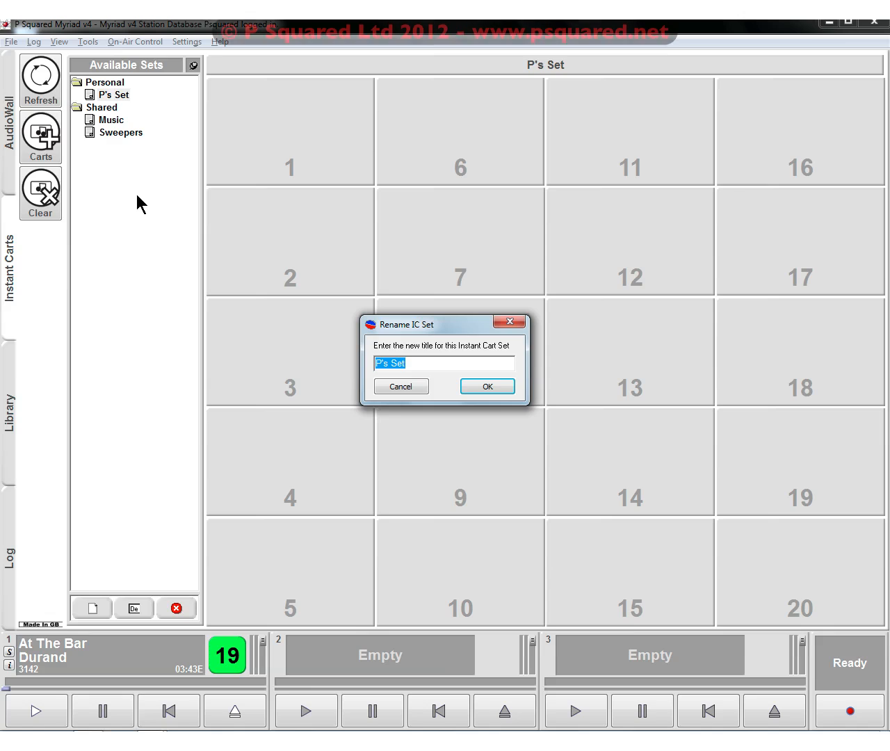
type("Dry Sweepe")
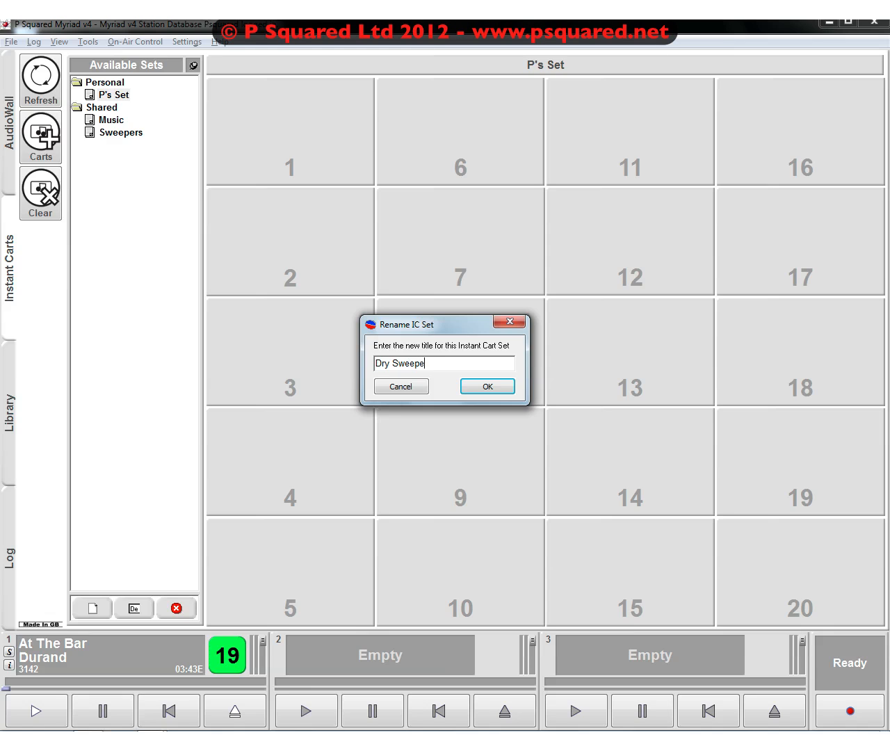
type("rs")
key("Return")
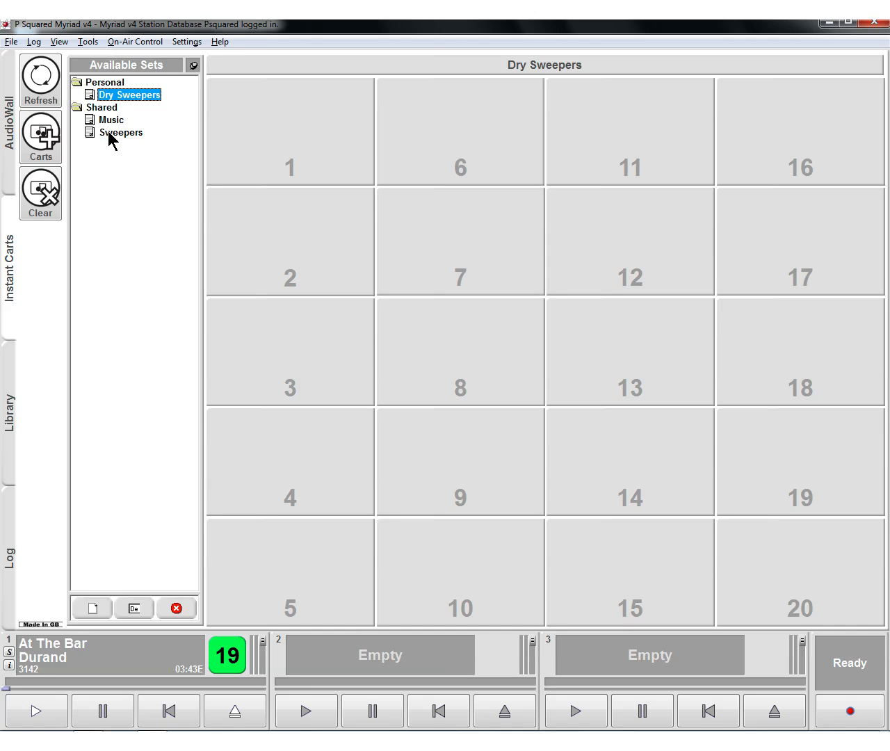
- Fill slots 1 and 2 of the Dry Sweepers set with Dry Sweeper 1 from the AudioWall and Dry Sweeper 2 from the Audio Browser
left_click(13, 175)
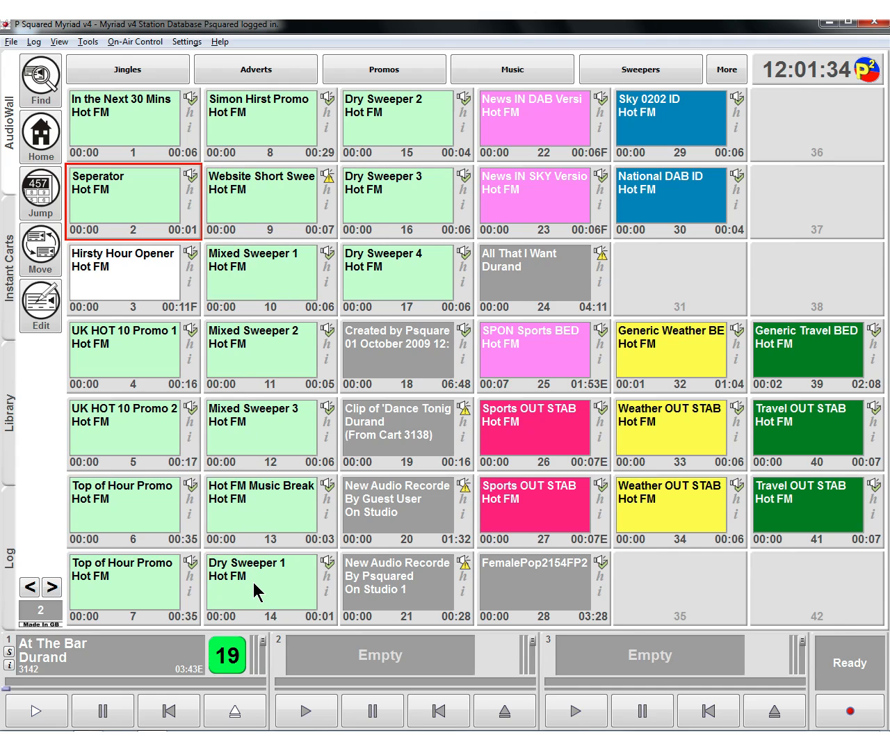
left_click_drag(253, 582, 303, 156)
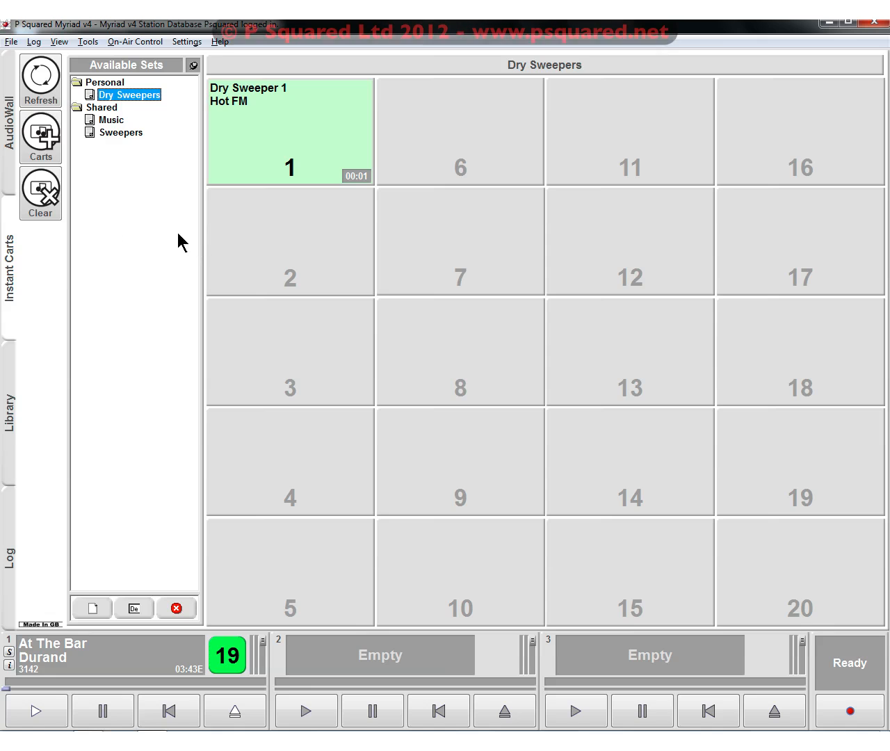
left_click(50, 146)
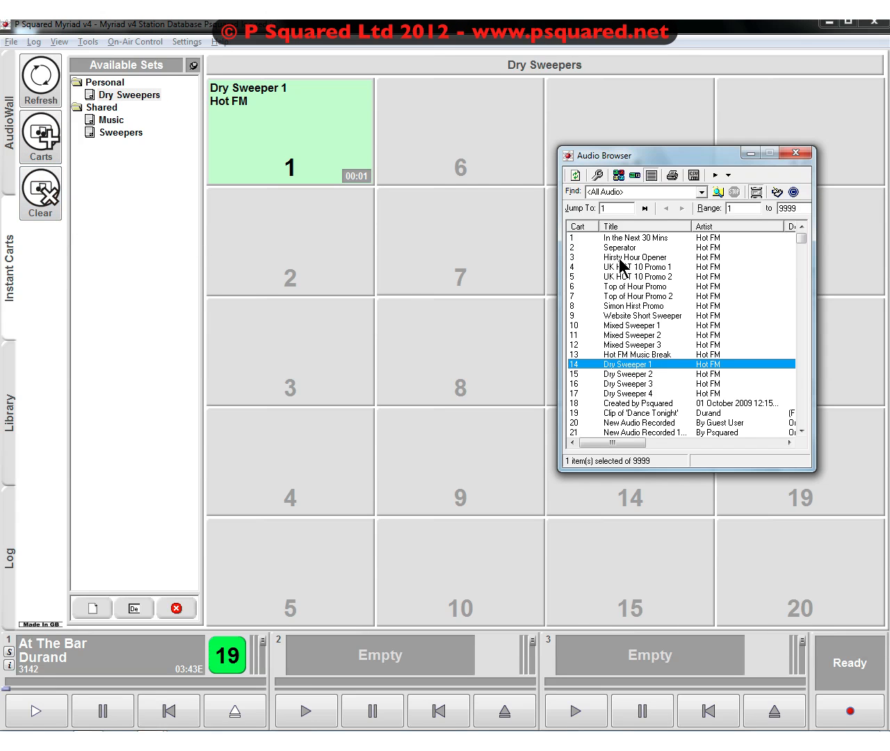
left_click(626, 374)
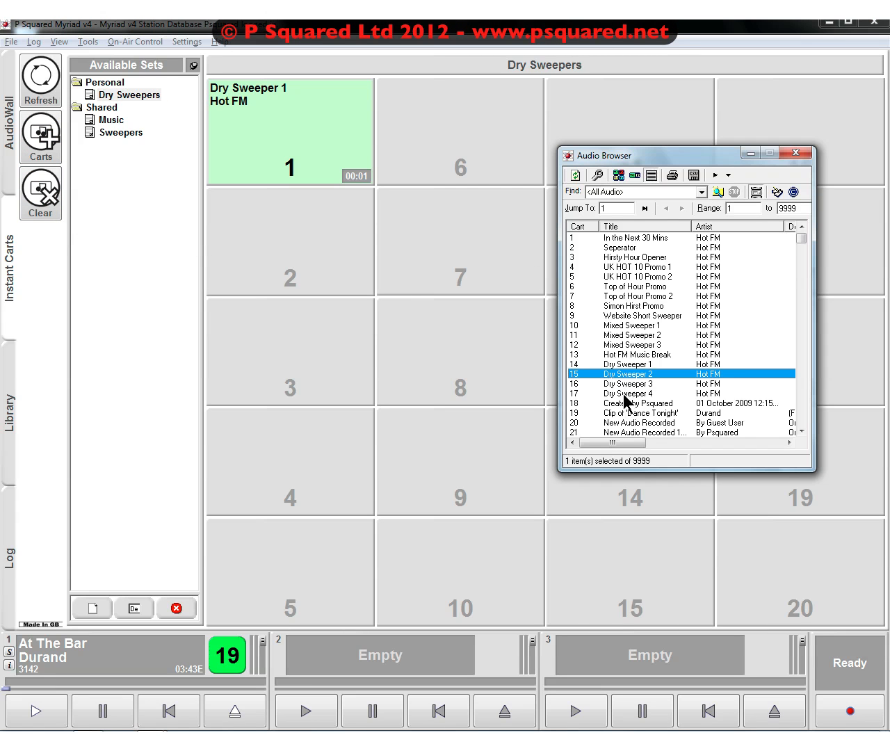
left_click(624, 393, "shift")
left_click_drag(625, 381, 332, 261)
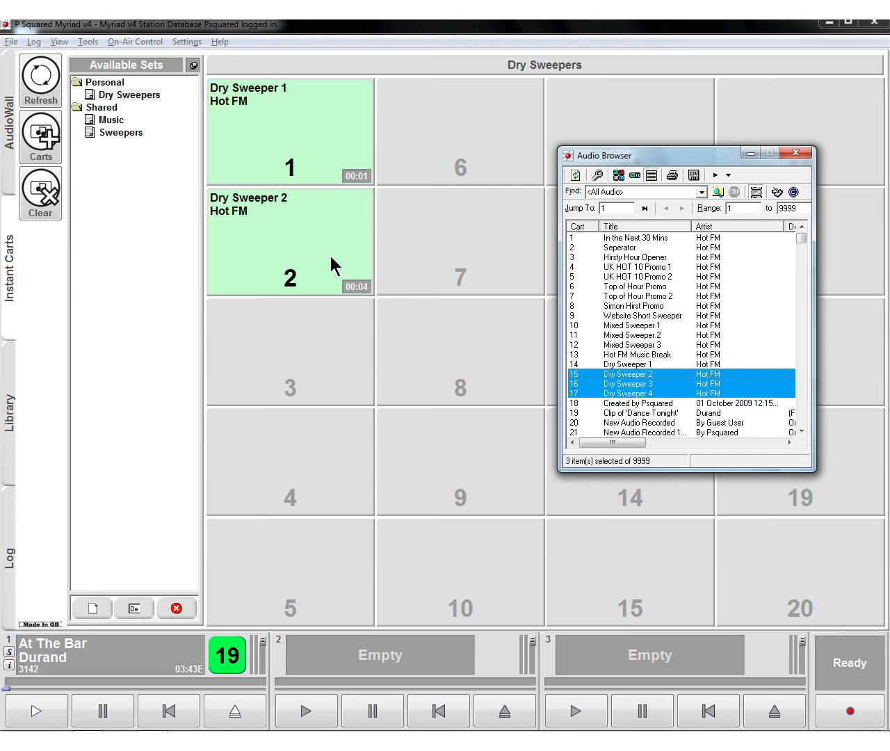
- Fill slots 3 and 4 of the set with Dry Sweeper 3 and Dry Sweeper 4, and close the Audio Browser
left_click(624, 384)
left_click_drag(624, 384, 300, 363)
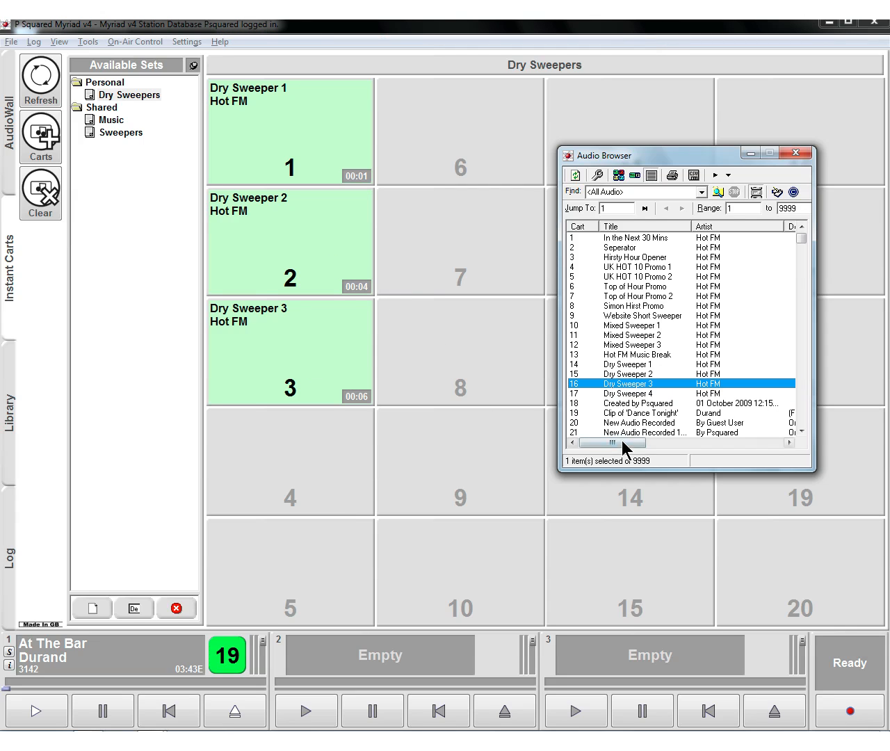
left_click(624, 393)
left_click_drag(624, 394, 247, 443)
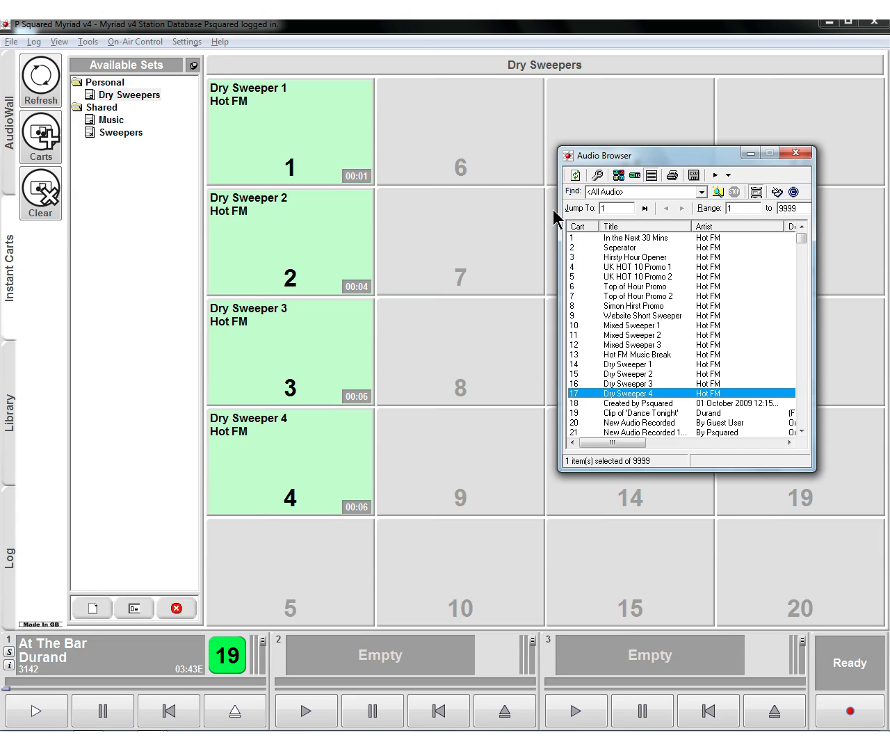
left_click(795, 153)
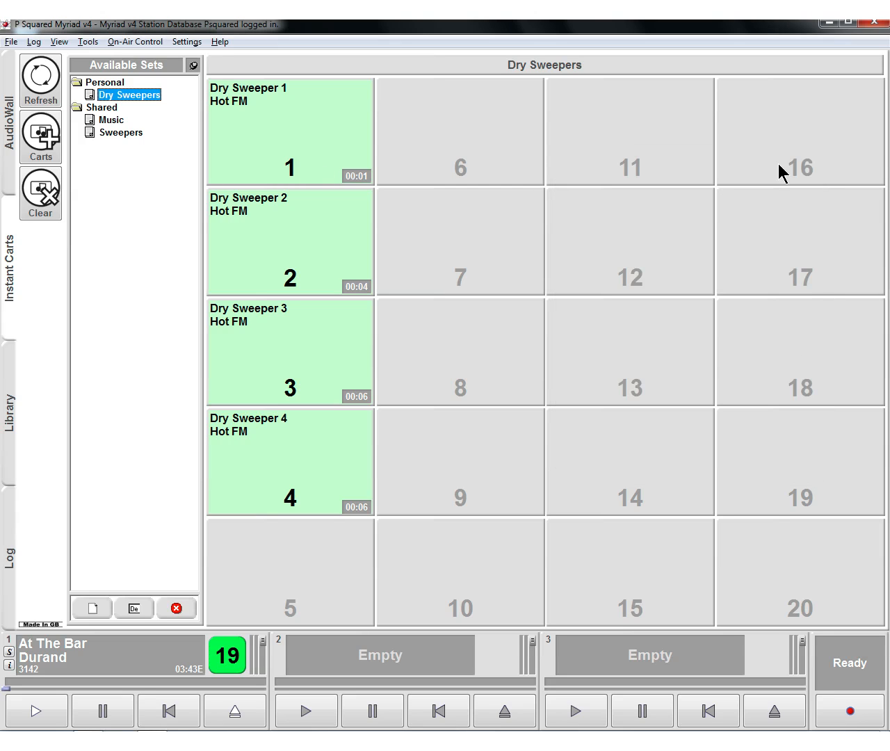
- Look at the carts on the AudioWall and return to the Dry Sweepers instant cart set
left_click(46, 93)
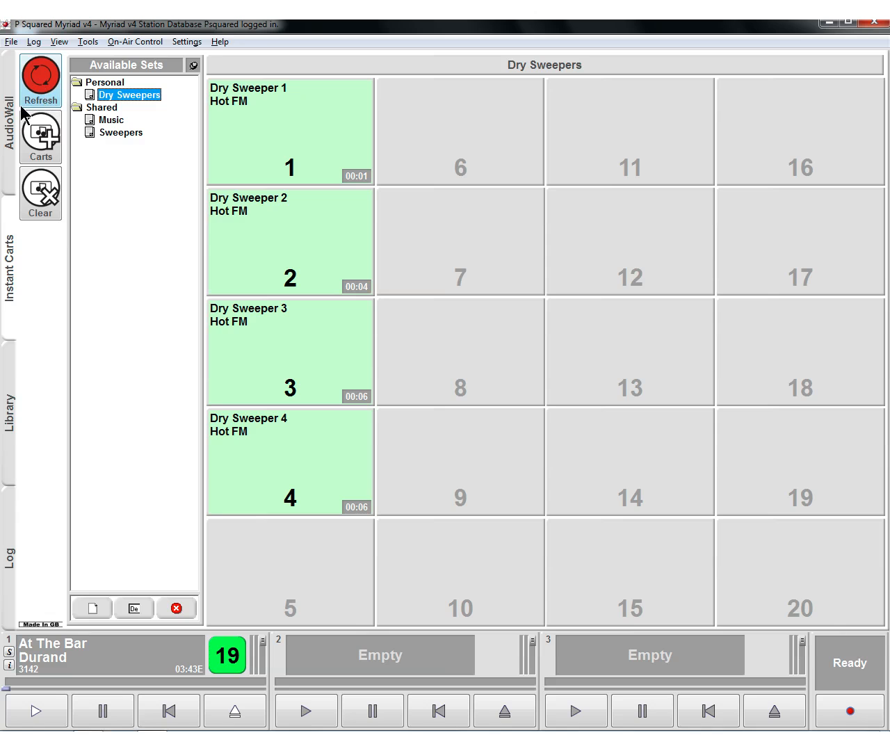
left_click(10, 119)
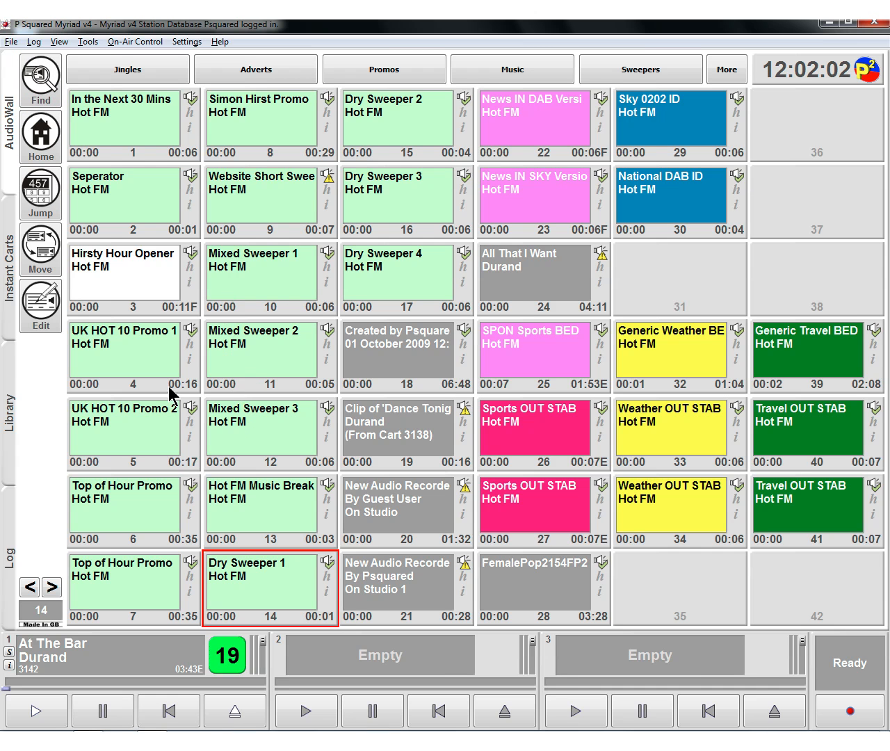
left_click(14, 300)
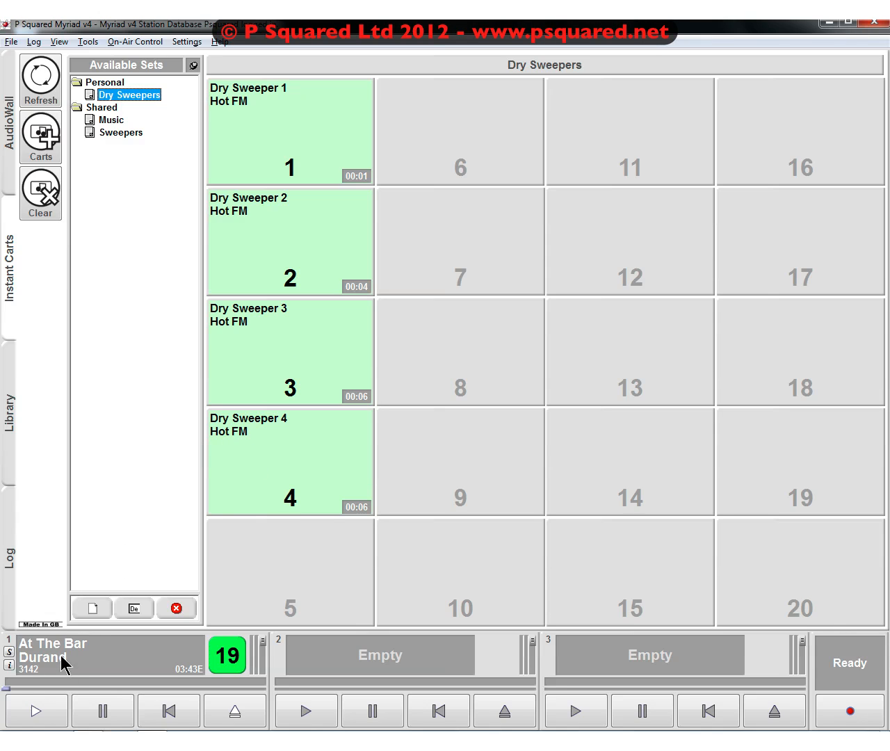
- Fire Dry Sweeper 3 over At The Bar playing in player 1, and reset the player to the track's start
left_click(41, 704)
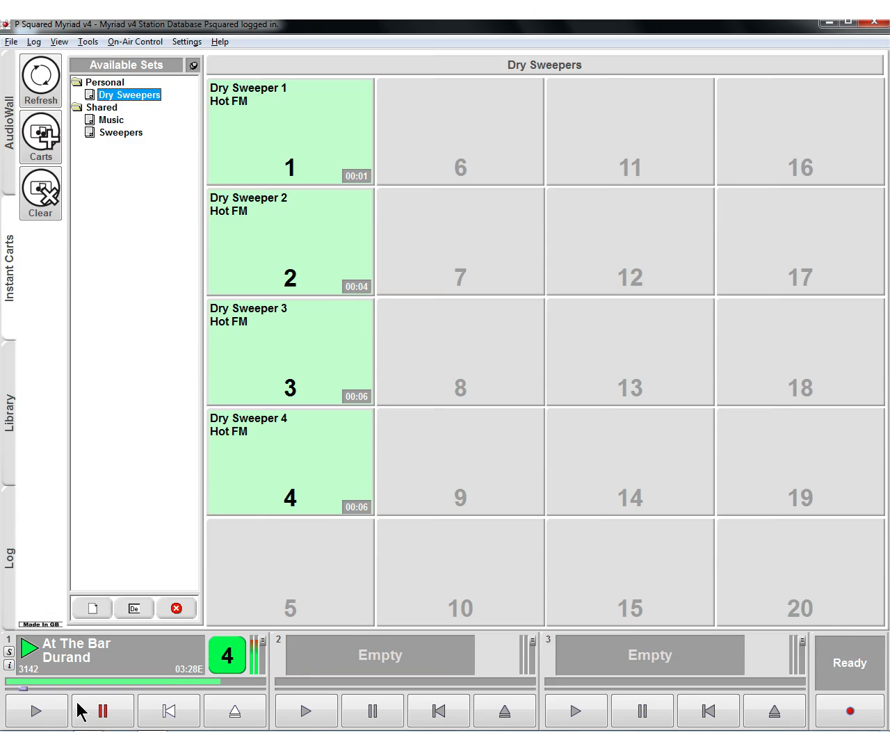
left_click(169, 712)
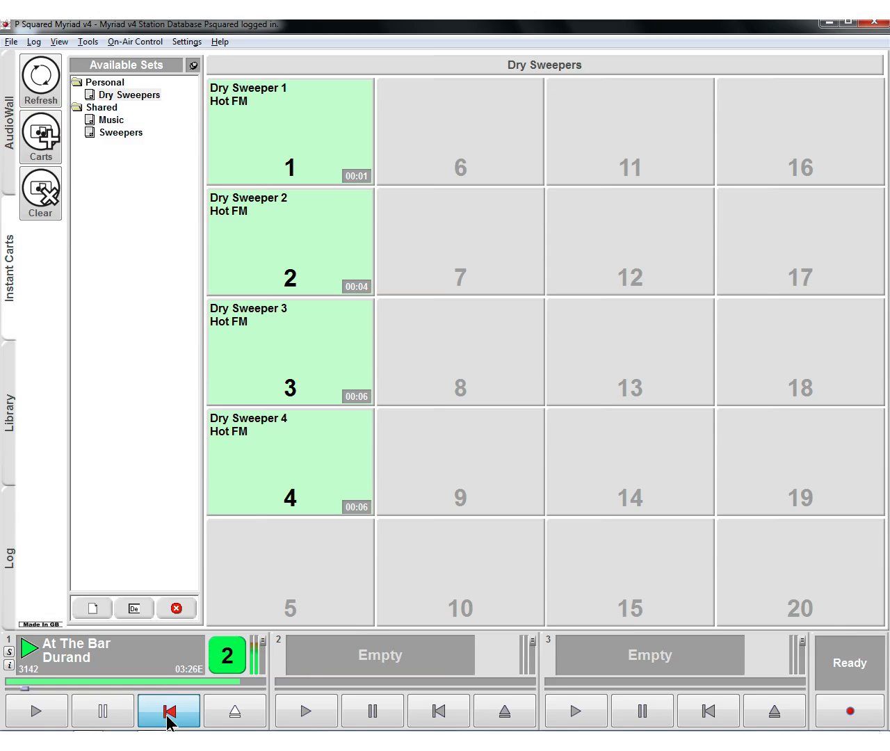
left_click(38, 713)
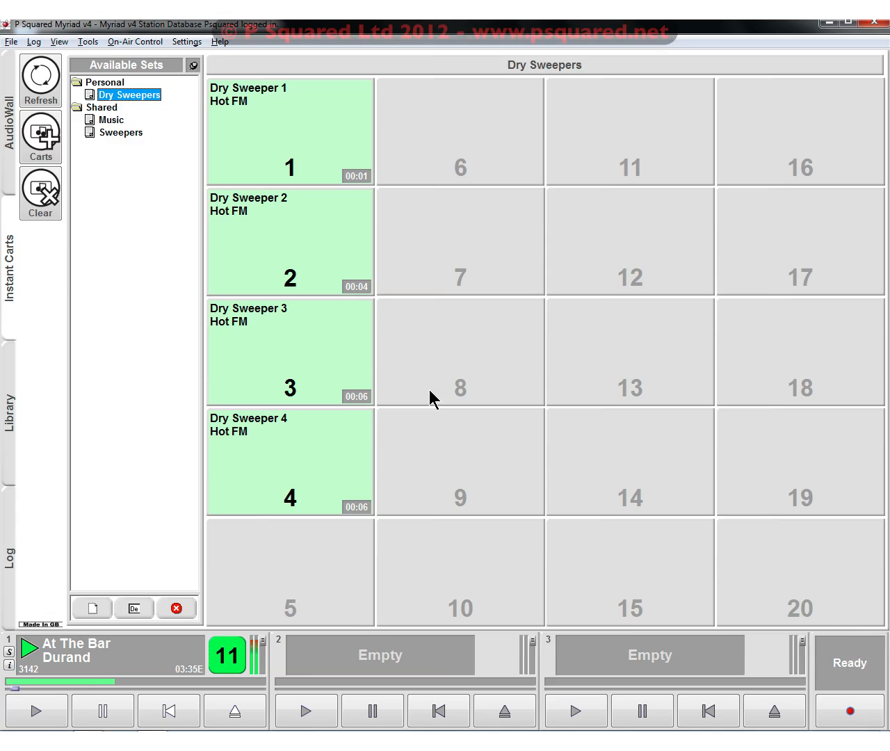
key("3")
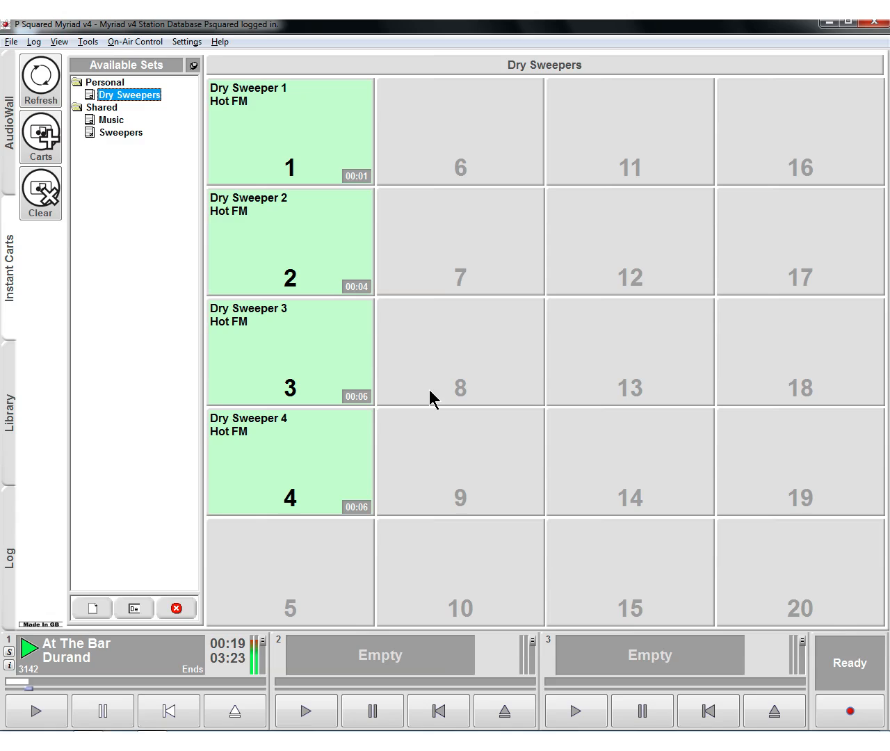
key("F3")
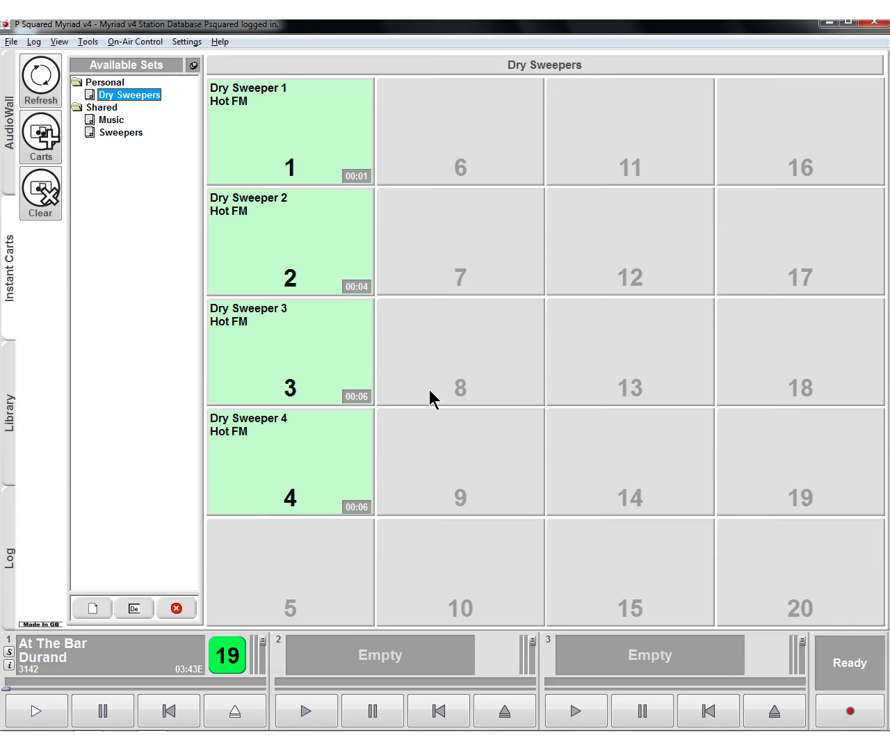
- Display the instant carts alongside the AudioWall
left_click(5, 174)
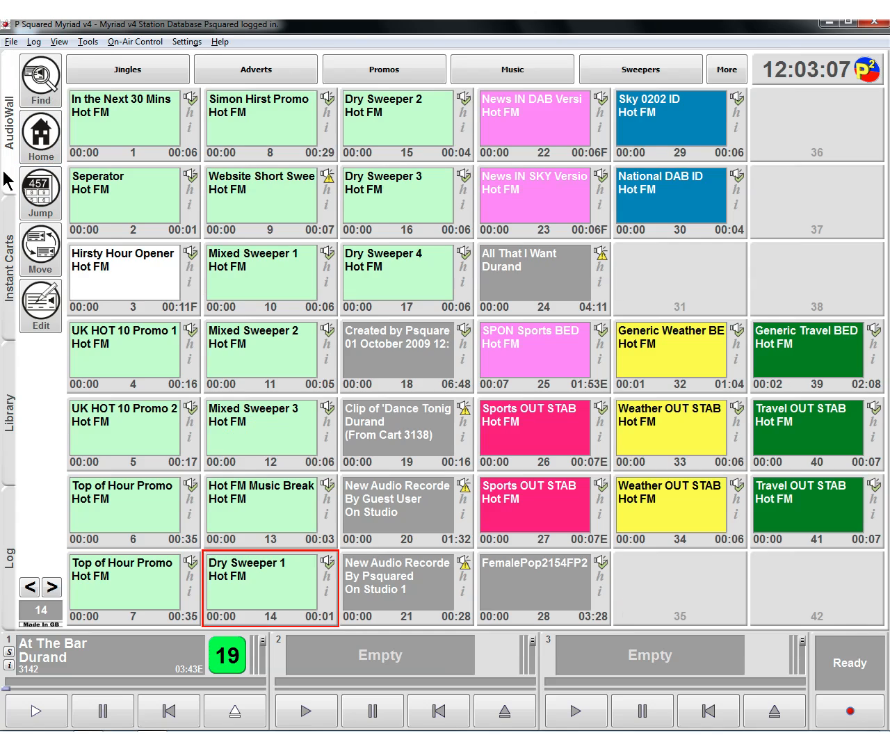
left_click(60, 43)
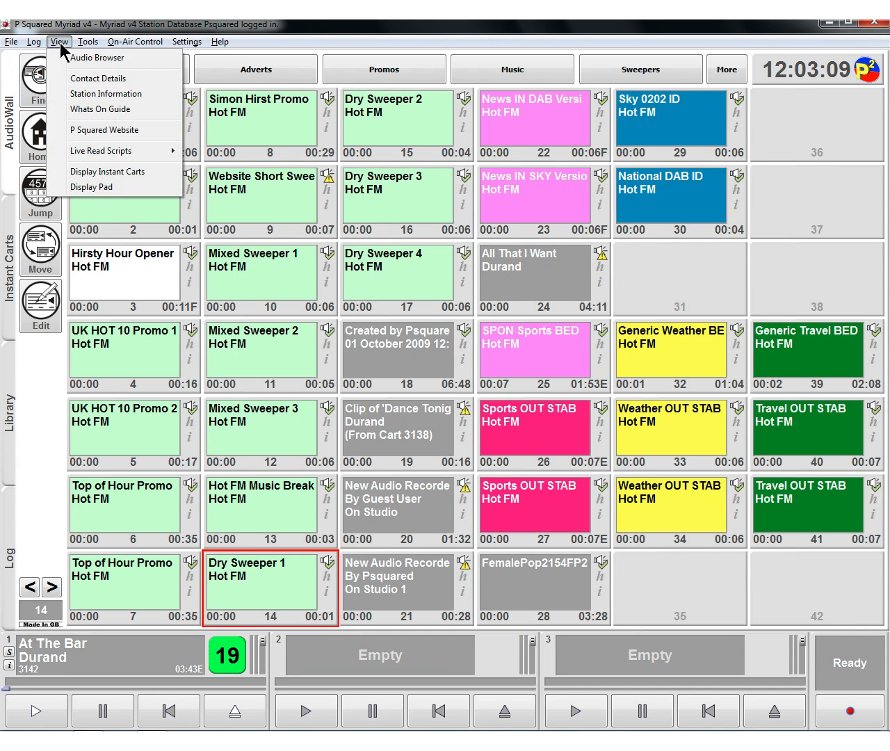
left_click(76, 173)
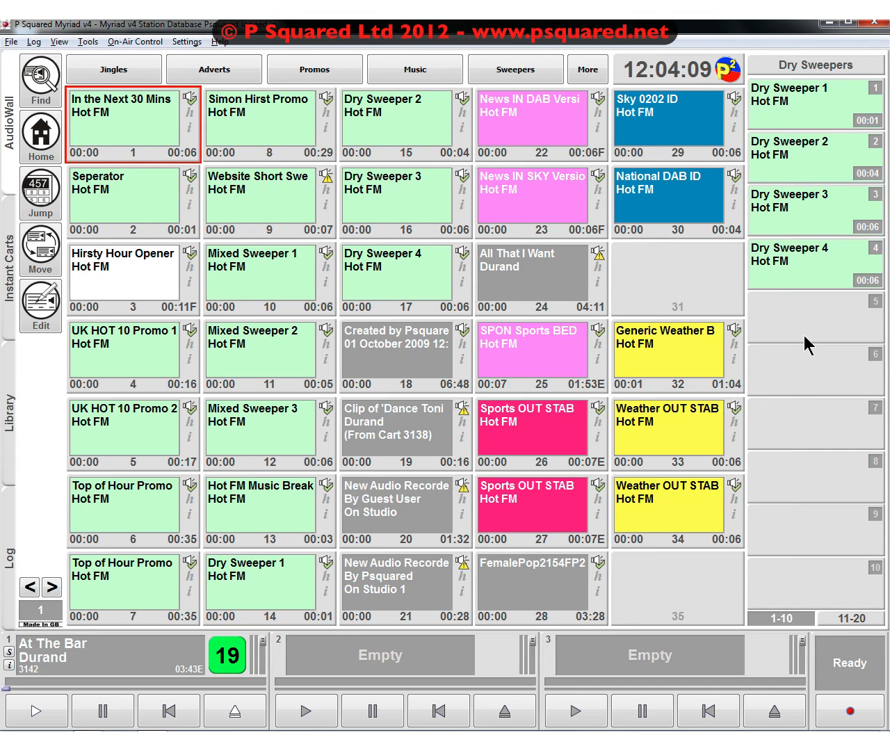
- View the shared Music and Sweepers sets beside the AudioWall and return to the Dry Sweepers set
left_click(796, 60)
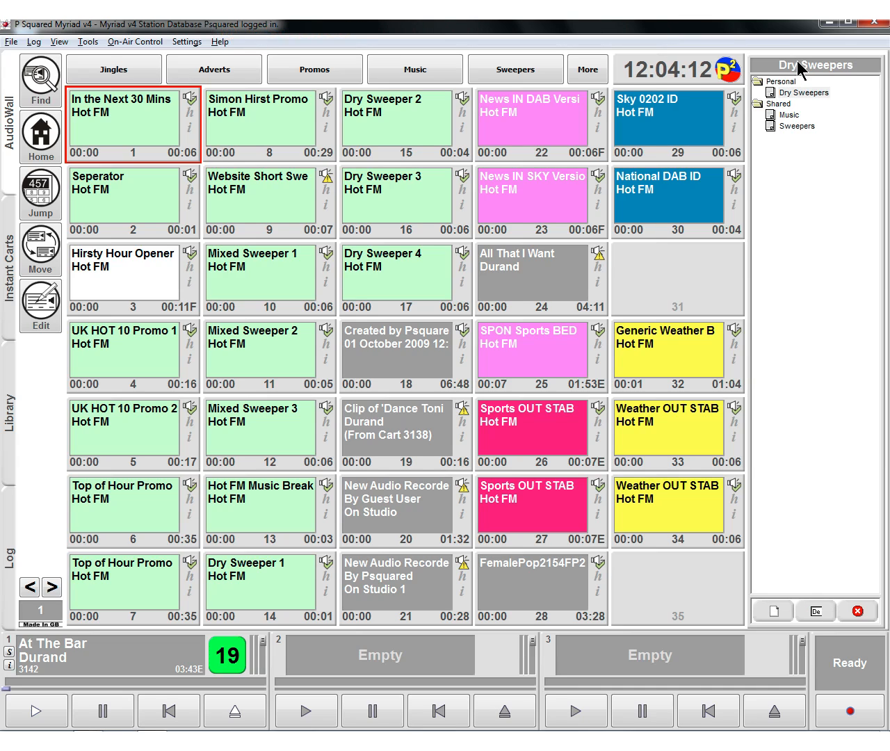
left_click(812, 95)
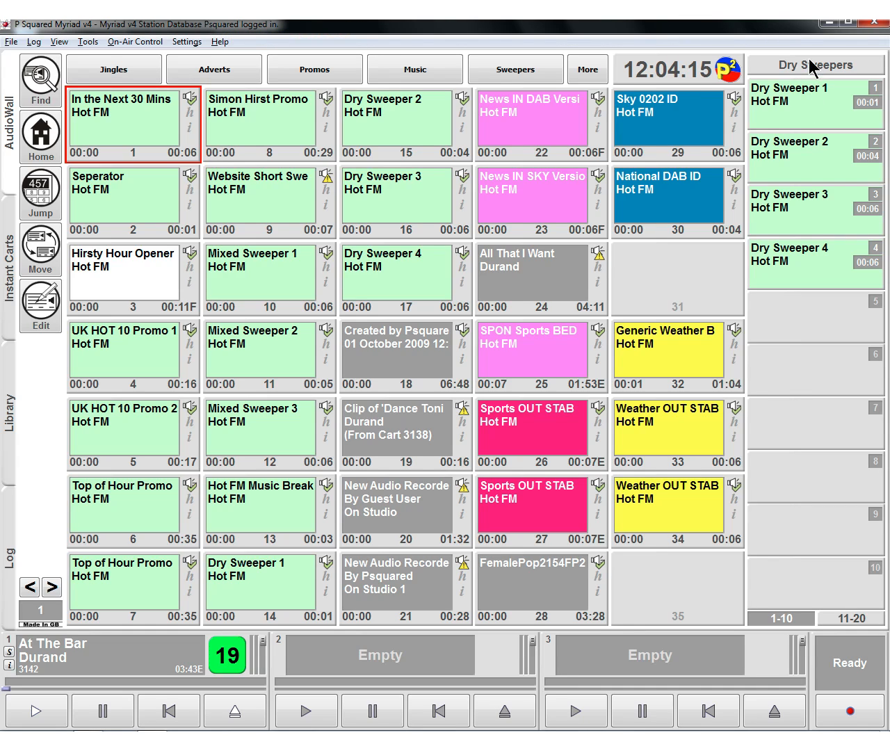
left_click(811, 62)
left_click(793, 115)
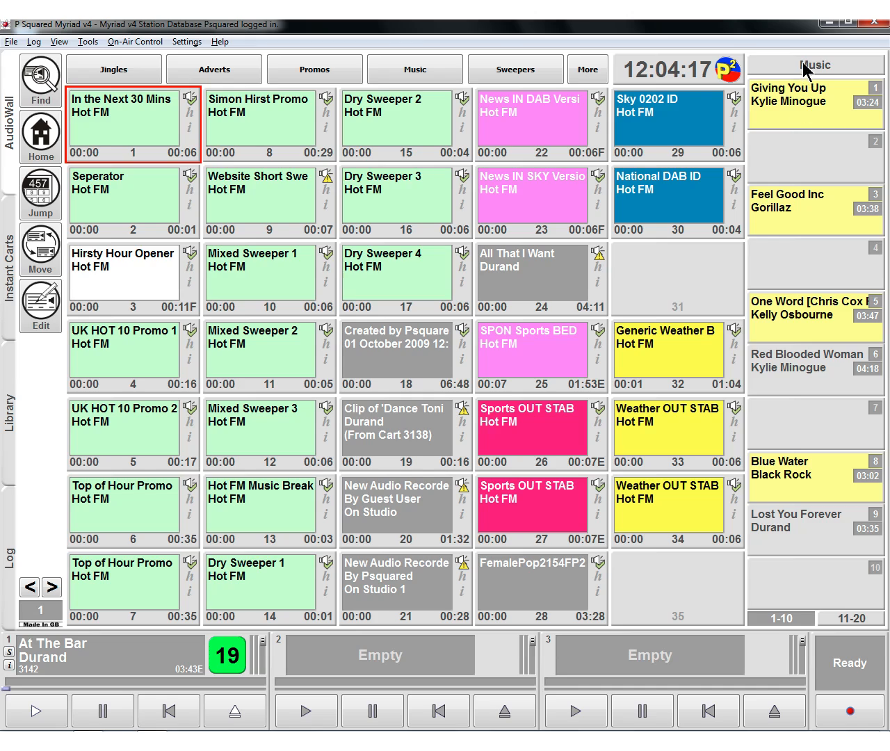
left_click(806, 65)
left_click(798, 127)
left_click(781, 60)
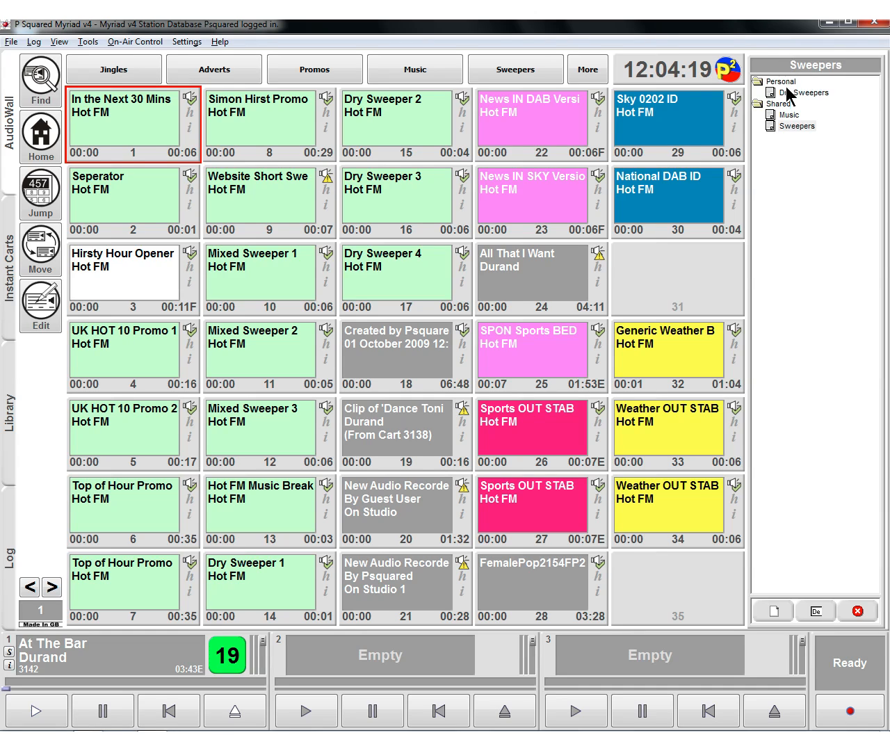
left_click(792, 93)
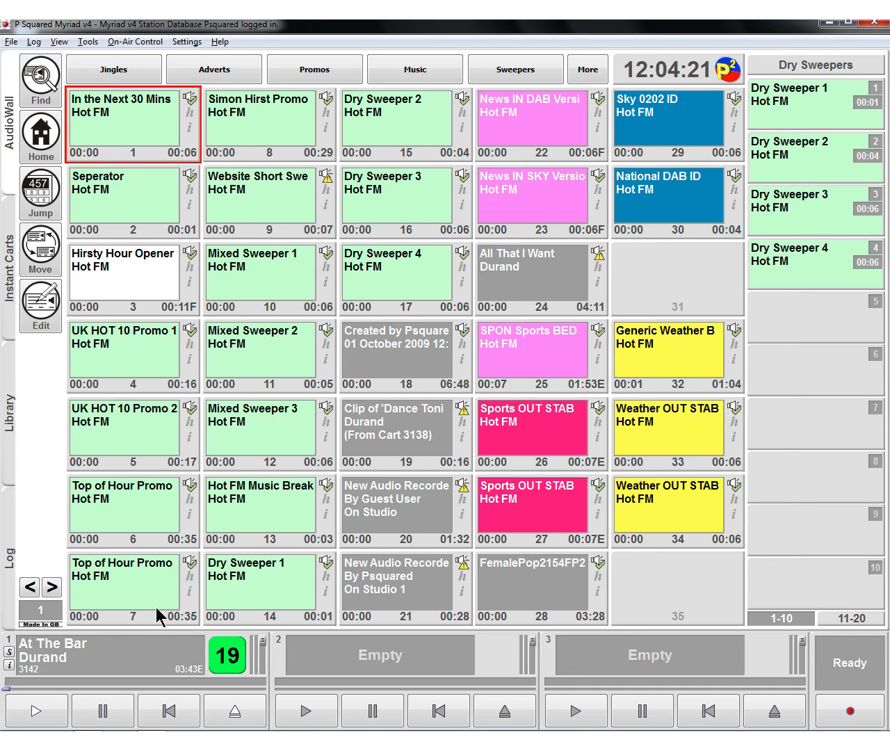
- Play At The Bar in player 1 with Dry Sweeper 4 and Dry Sweeper 3 fired over it, and stop and eject the track
left_click(36, 710)
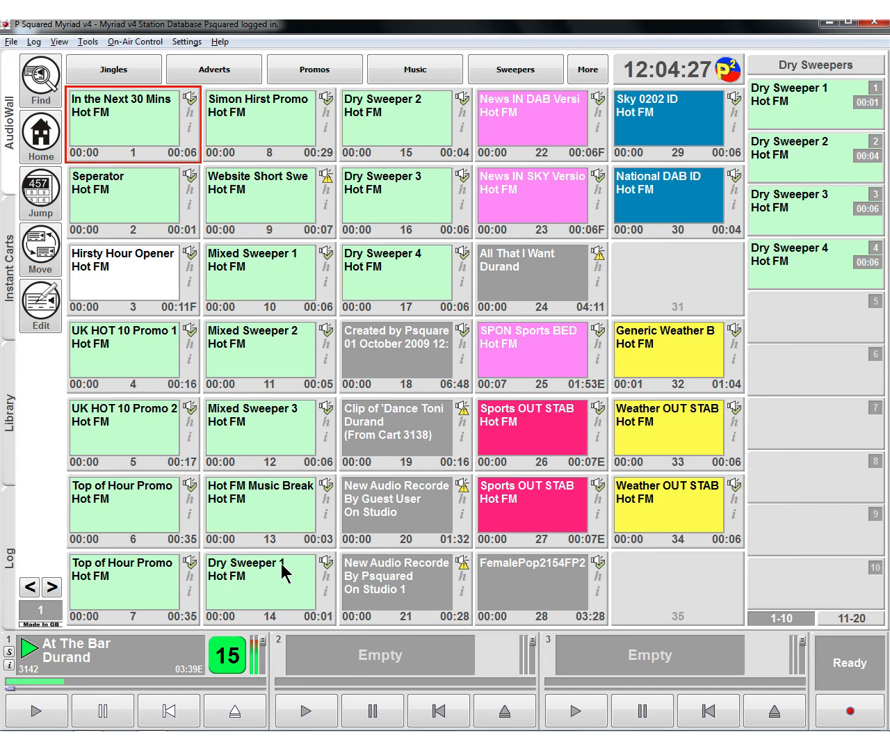
key("4")
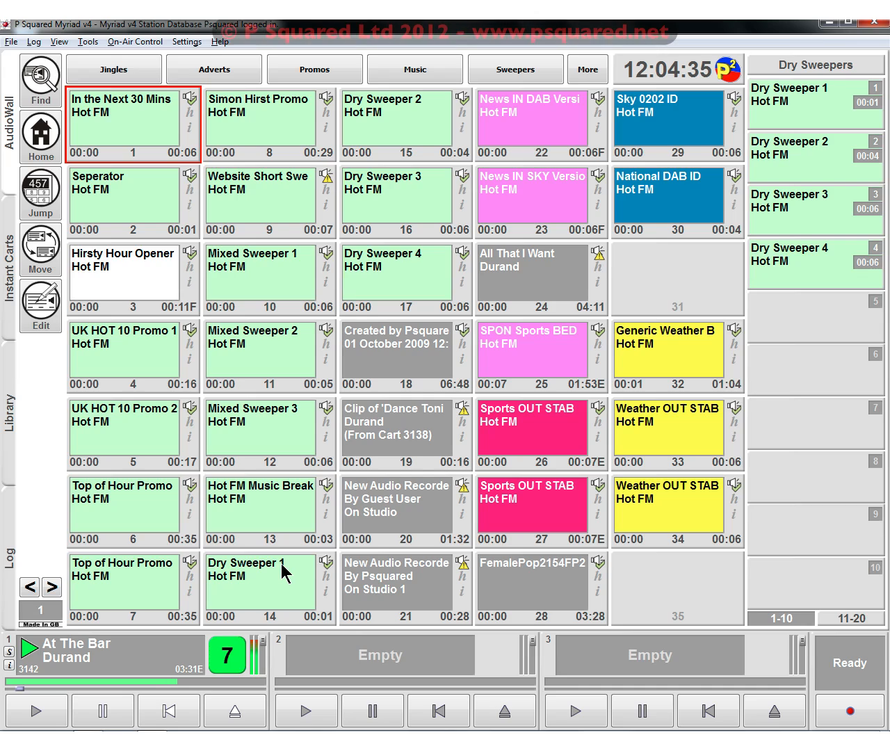
key("3")
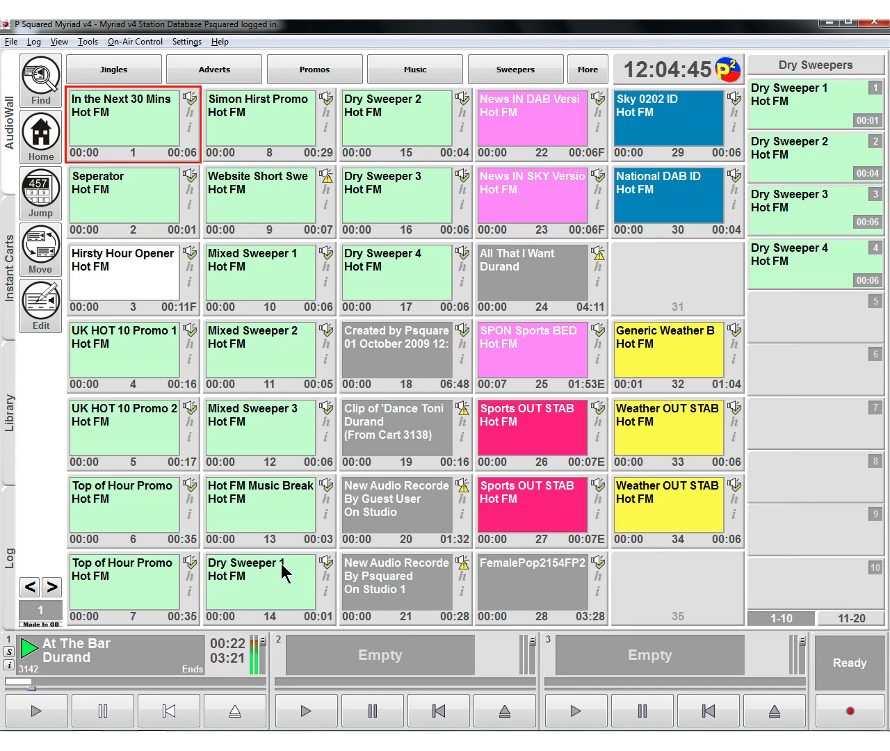
key("F3")
key("F4")
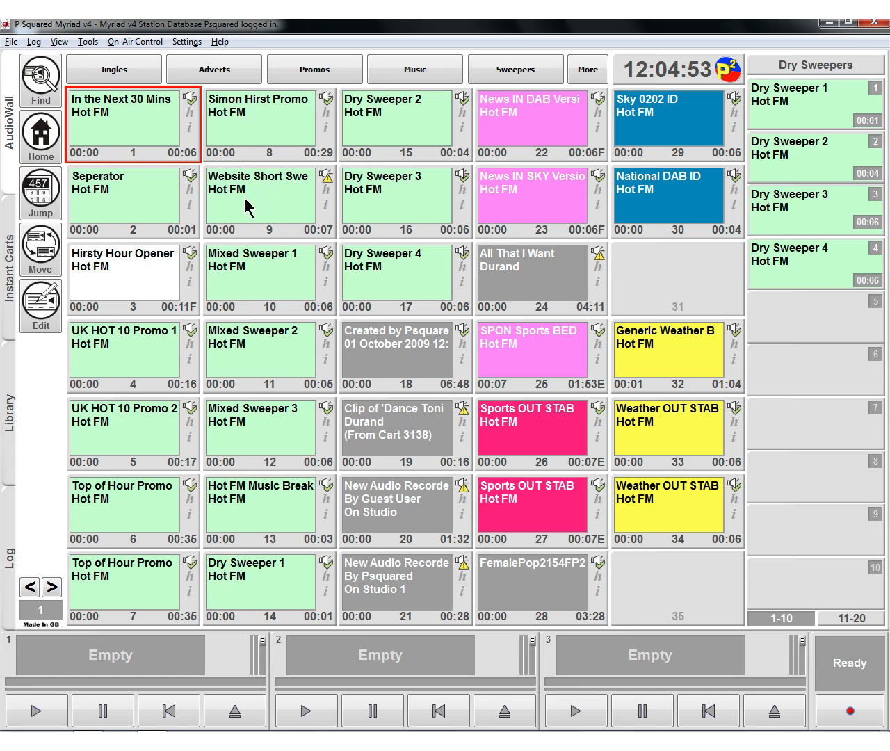
- Fill slots 5 to 8 of the Dry Sweepers set with Website Short Sweeper, Mixed Sweeper 3, Owner of a Lonely Heart and Cool
left_click_drag(246, 204, 791, 318)
left_click_drag(240, 413, 806, 393)
left_click(415, 69)
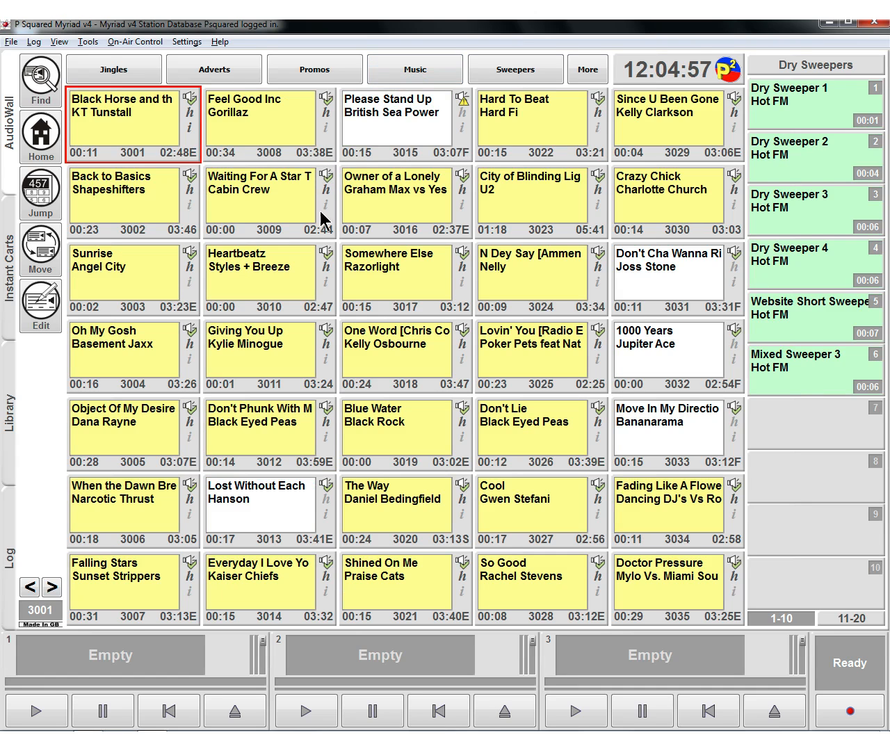
left_click_drag(380, 208, 811, 431)
left_click_drag(516, 507, 769, 479)
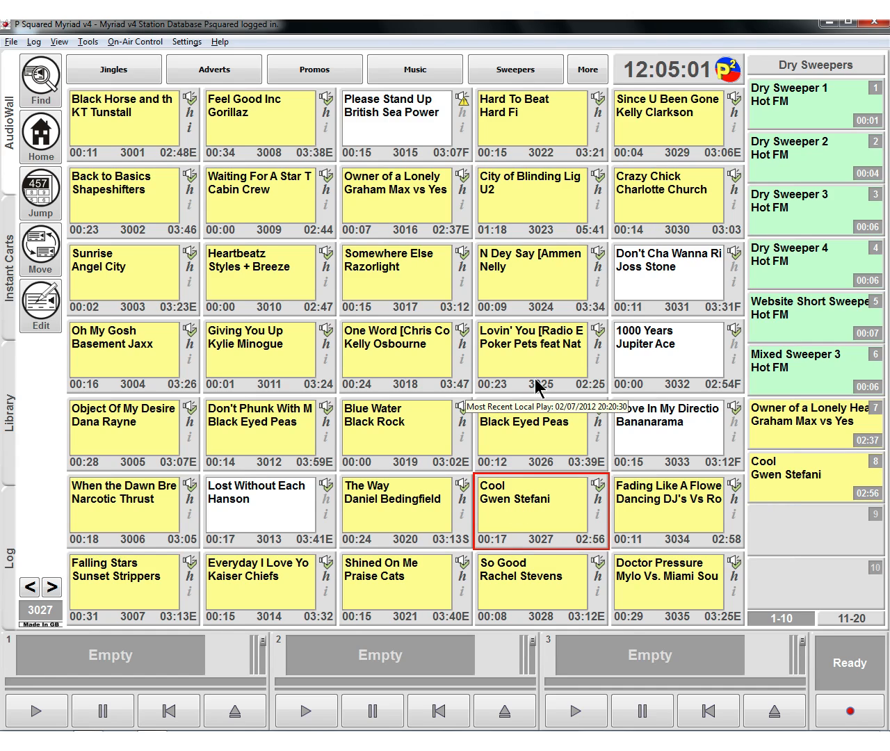
- Fill slot 9 of the Dry Sweepers set with Dance Tonight by Durand, cart 3138 on the AudioWall
left_click(287, 388)
key("Right")
key("Right")
key("Right")
key("Right")
key("Right")
key("Right")
key("Right")
key("Right")
key("Right")
key("Right")
key("Right")
key("Right")
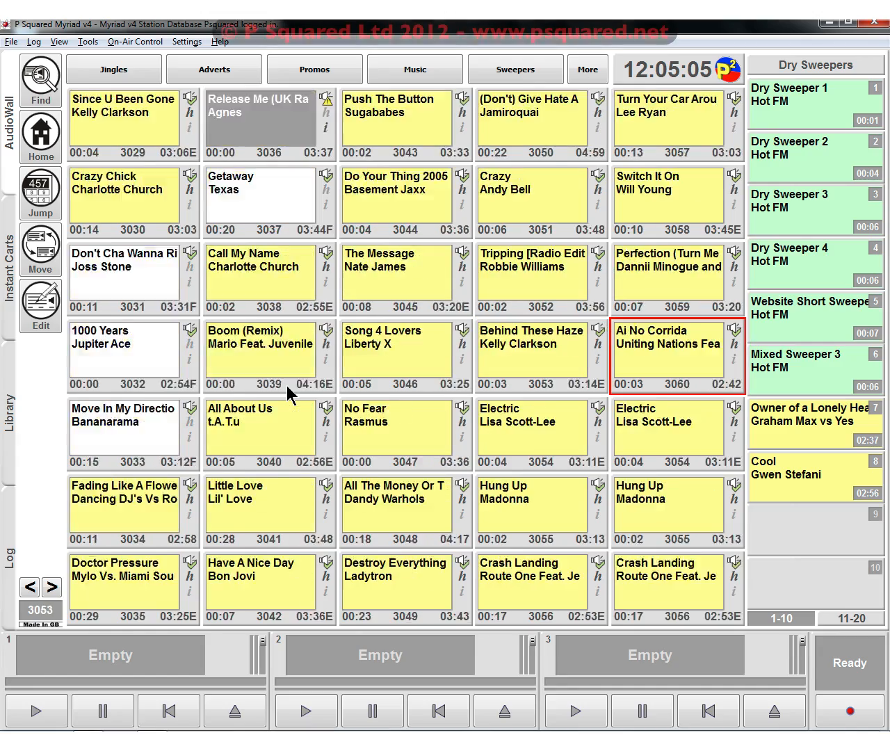
key("Right")
key("Right")
key("Right")
key("Right")
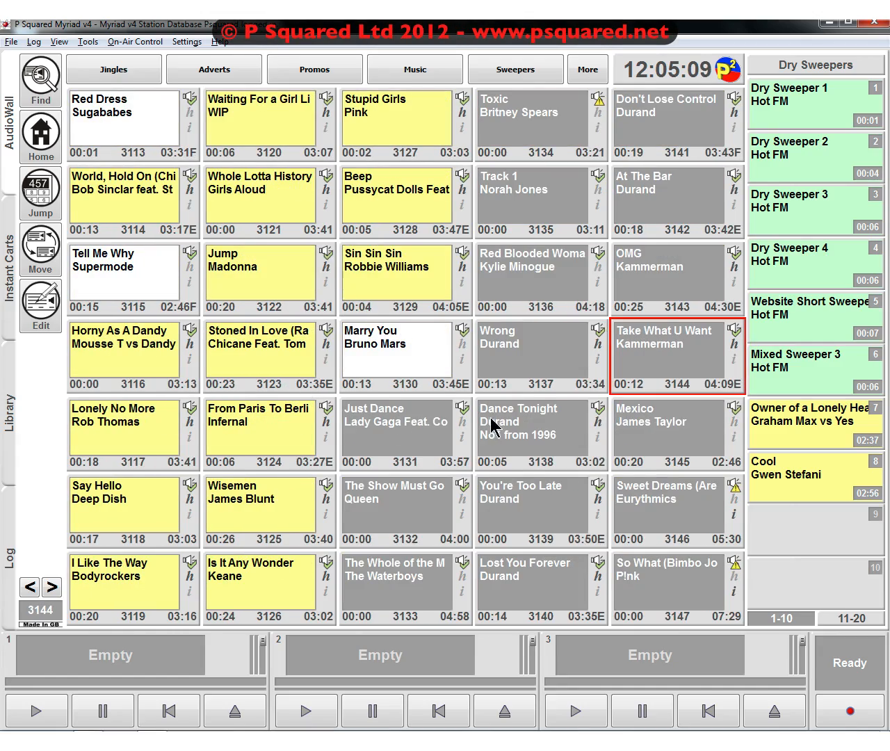
left_click_drag(494, 428, 782, 532)
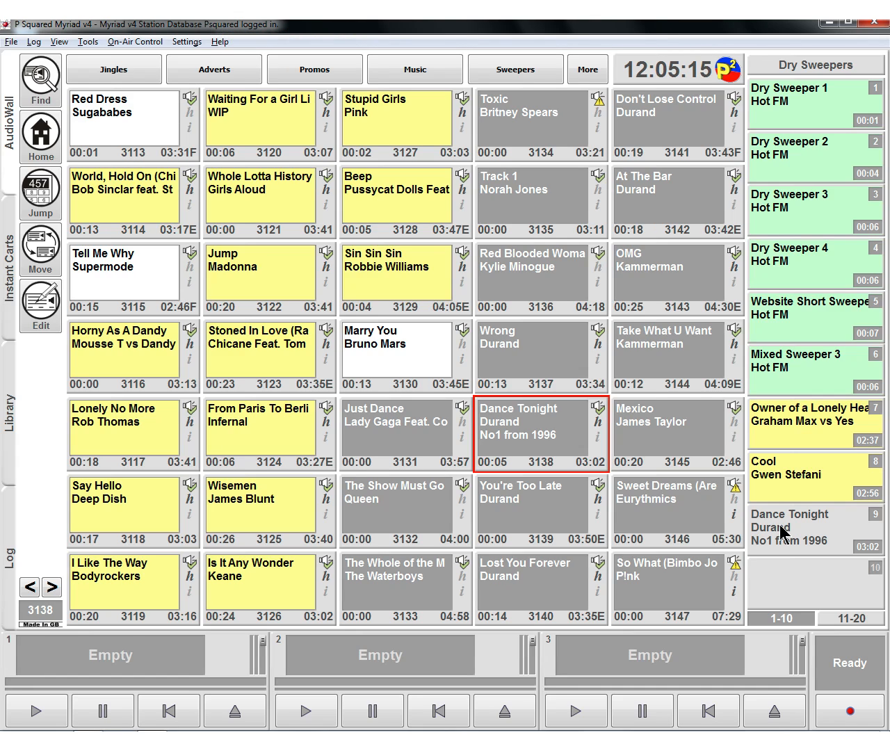
- Play and stop Dance Tonight from slot 9, and load Owner of a Lonely Heart into player 1 without playing it and eject it
left_click(782, 532)
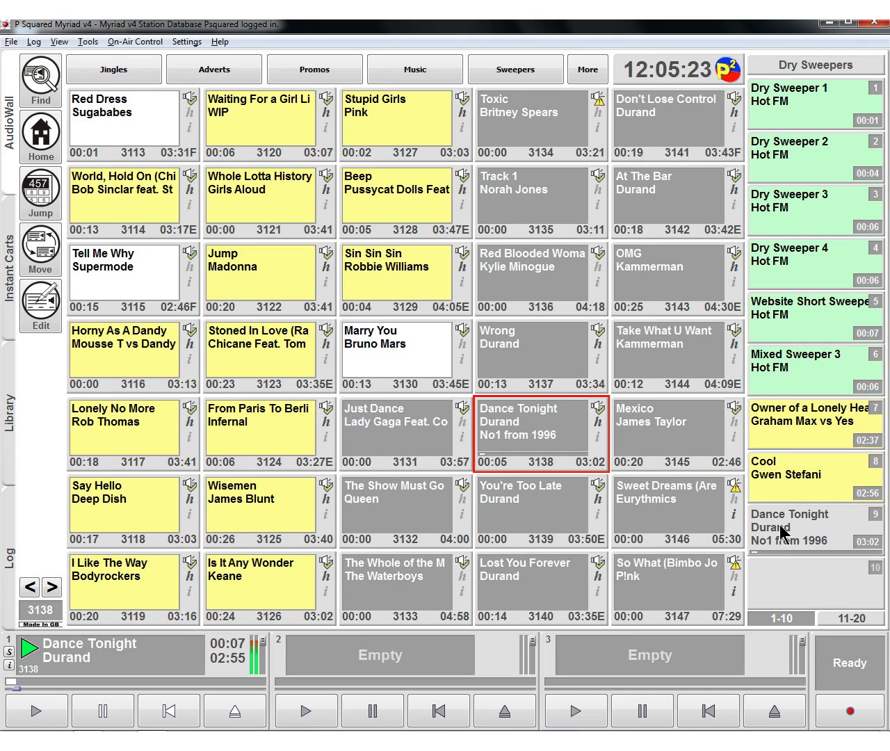
left_click(783, 533)
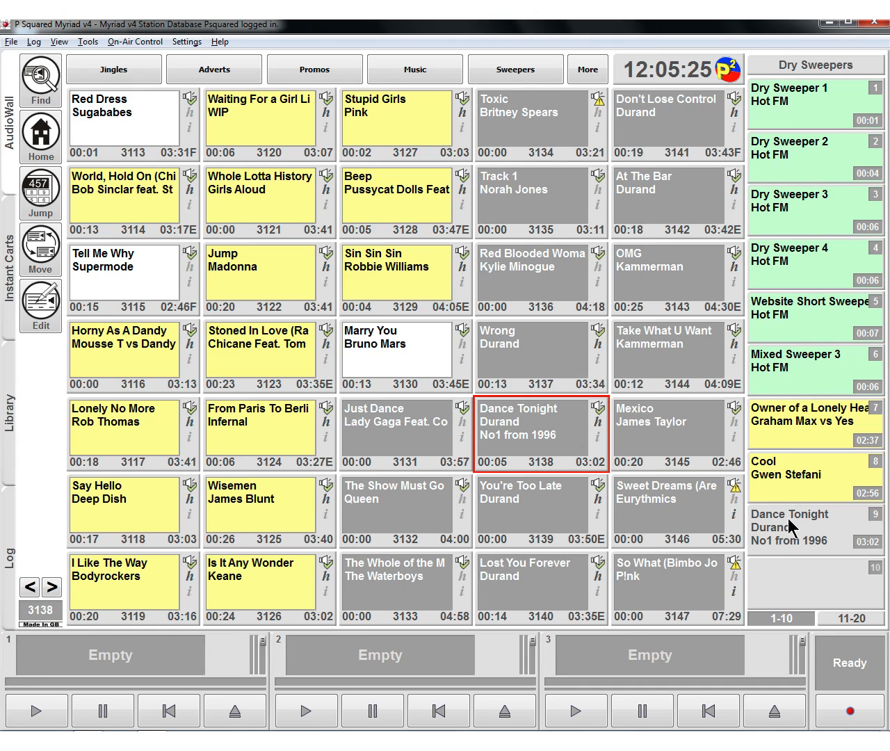
left_click(784, 426)
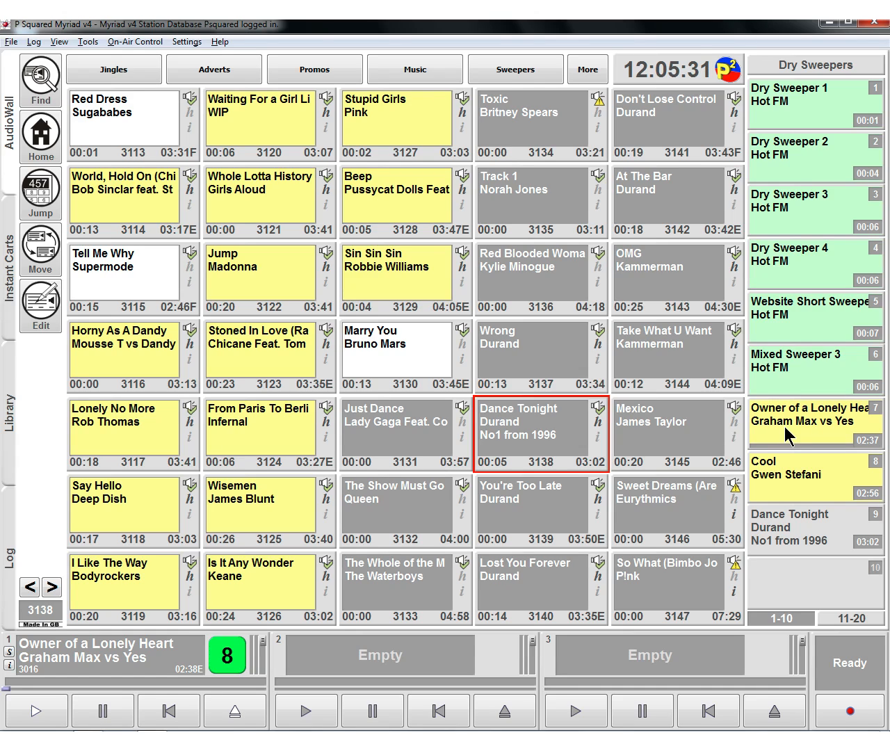
left_click(250, 713)
- Load Wisemen, I Like The Way and the slot 7 cart Owner of a Lonely Heart into players 1 to 3, and eject all three
left_click_drag(254, 506, 340, 649)
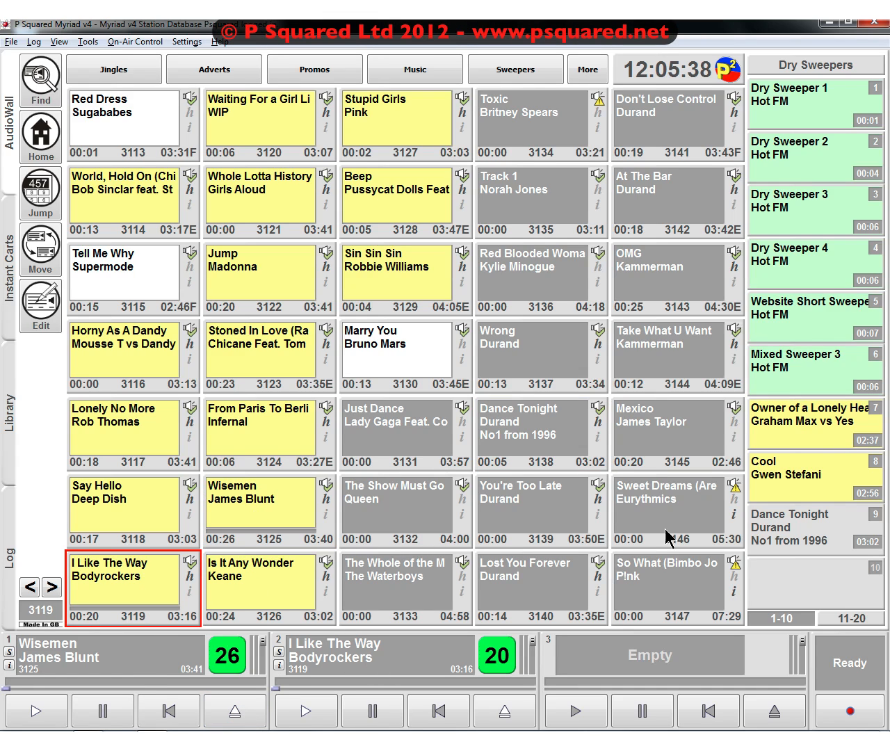
double_click(781, 422)
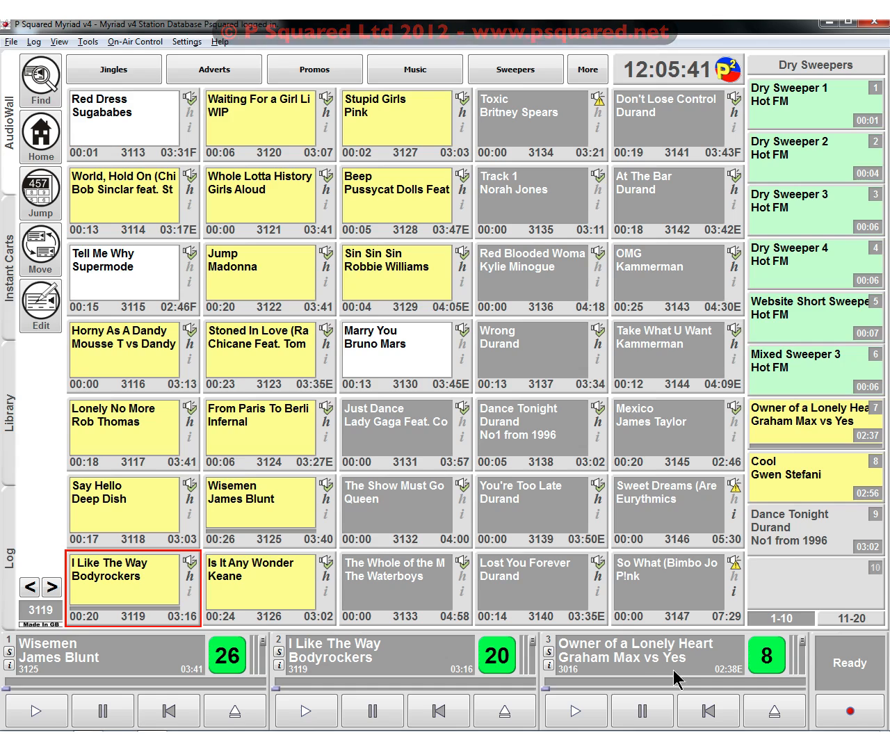
left_click(773, 711)
left_click(505, 710)
left_click(264, 710)
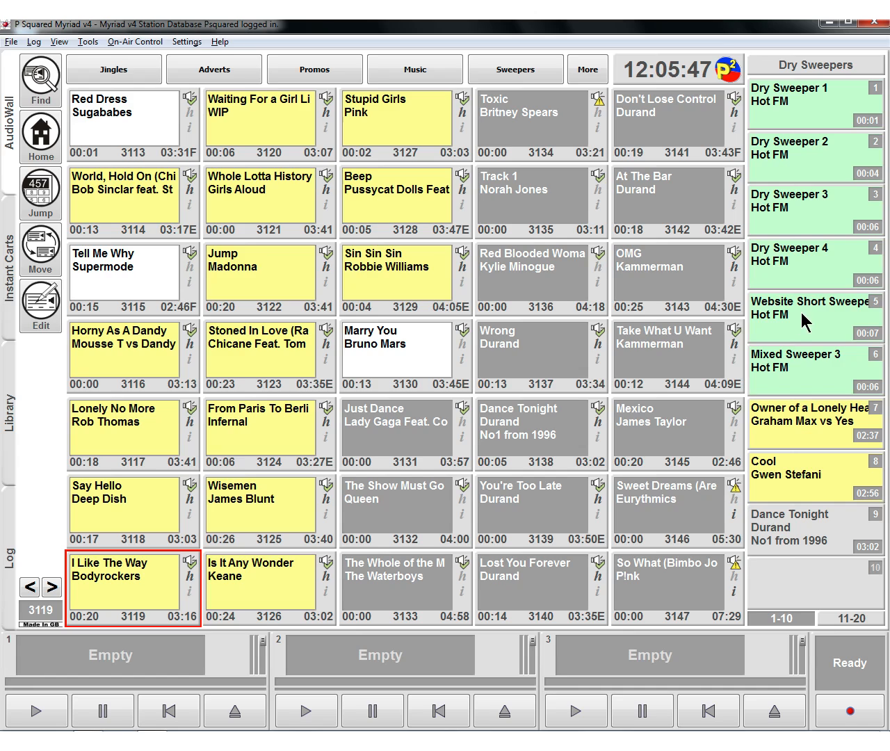
- Play Dry Sweeper 1 and Dry Sweeper 2 directly from slots 1 and 2 of the Dry Sweepers set
left_click(803, 103)
left_click(800, 159)
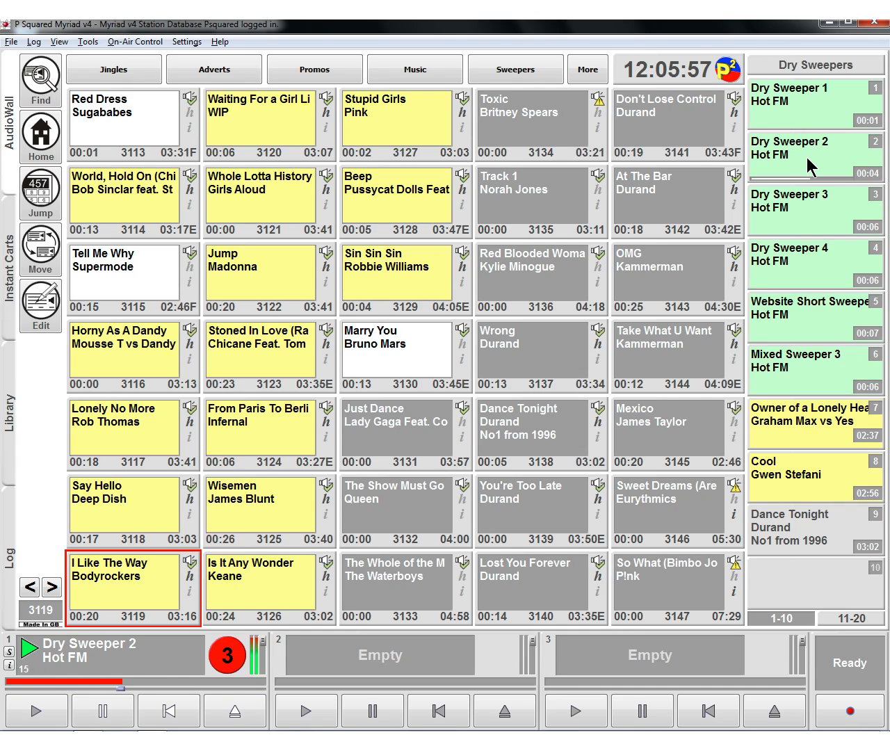
- Load Dry Sweeper 3 into player 1 and Dry Sweeper 4 into player 2 without playing them, and eject both
left_click(806, 211)
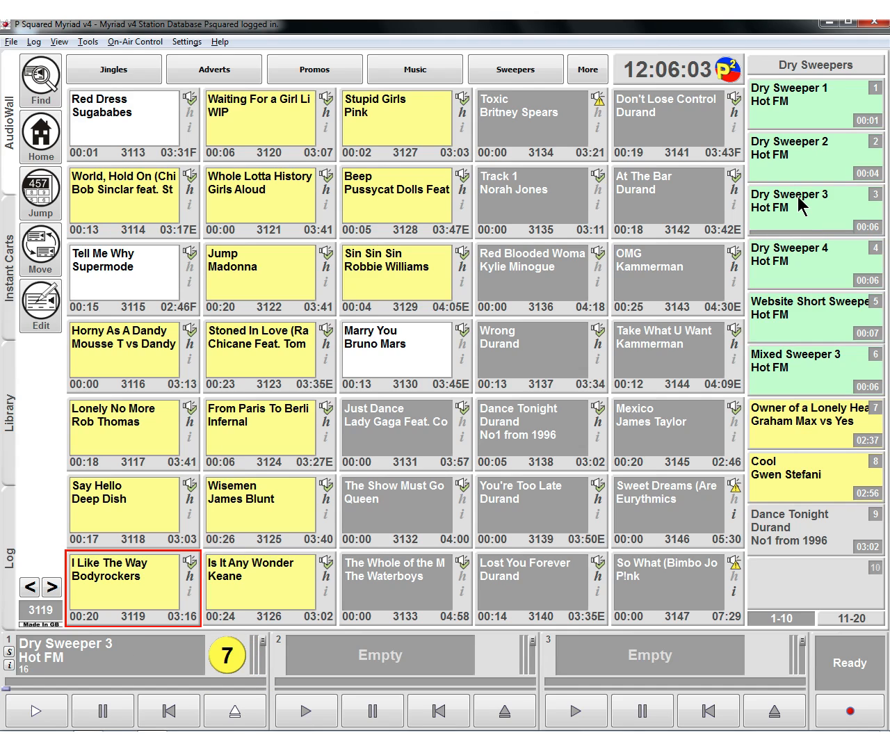
left_click(240, 710)
left_click_drag(788, 265, 387, 671)
left_click(505, 712)
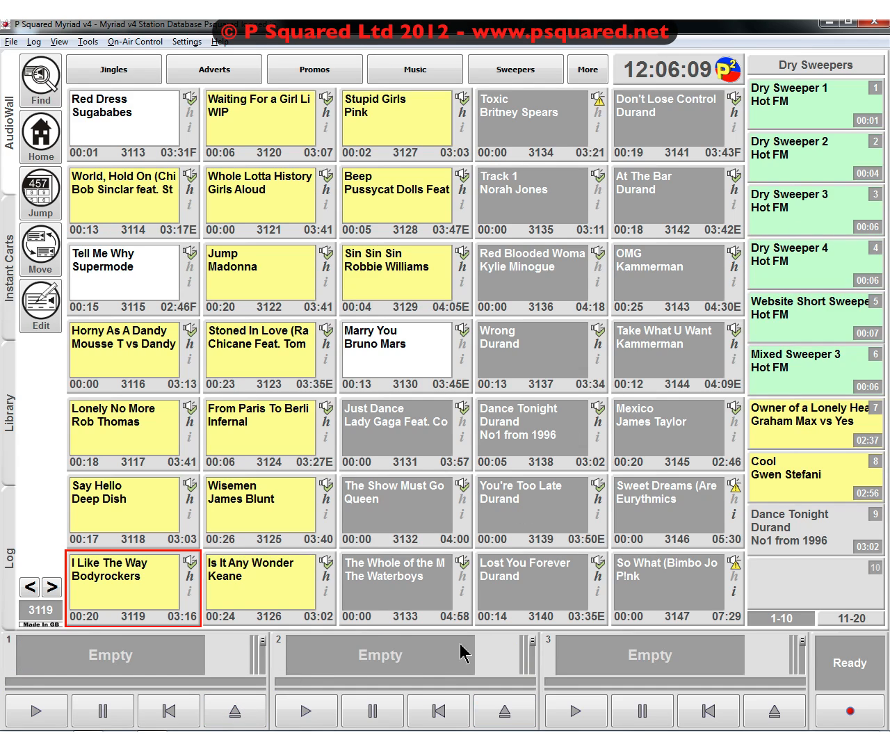
- Switch the instant carts to the shared Sweepers set and fill its slot 4 with UK HOT 10 Promo 1
mouse_move(518, 440)
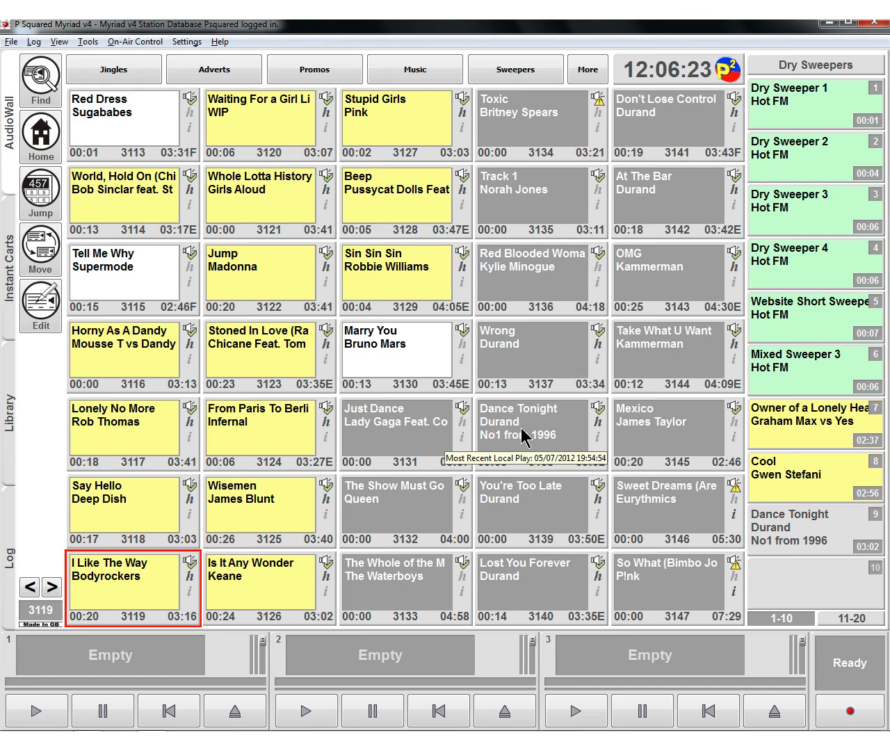
left_click(800, 64)
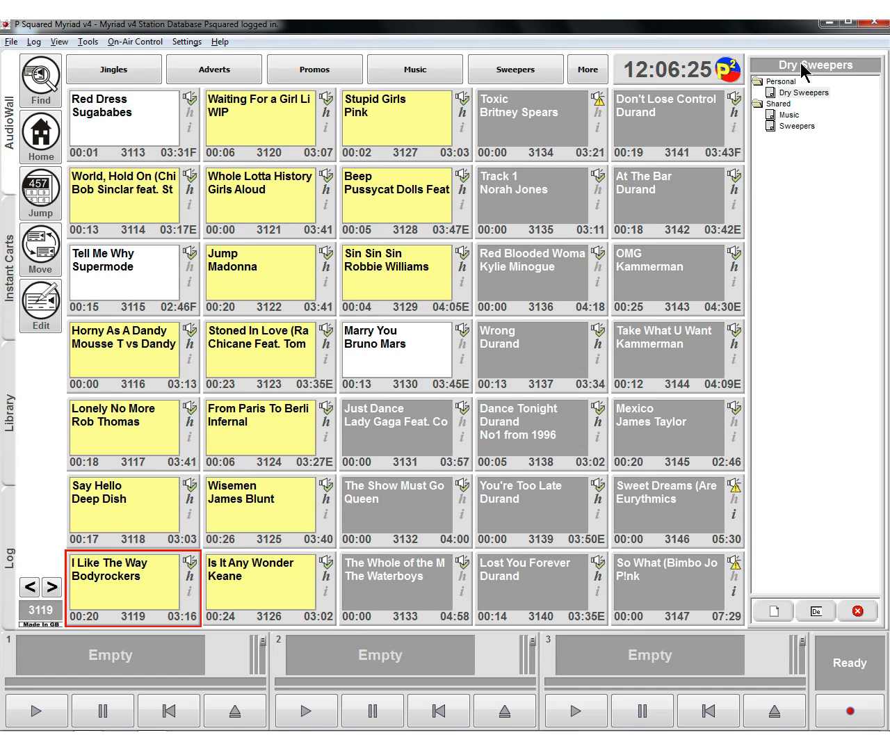
left_click(798, 127)
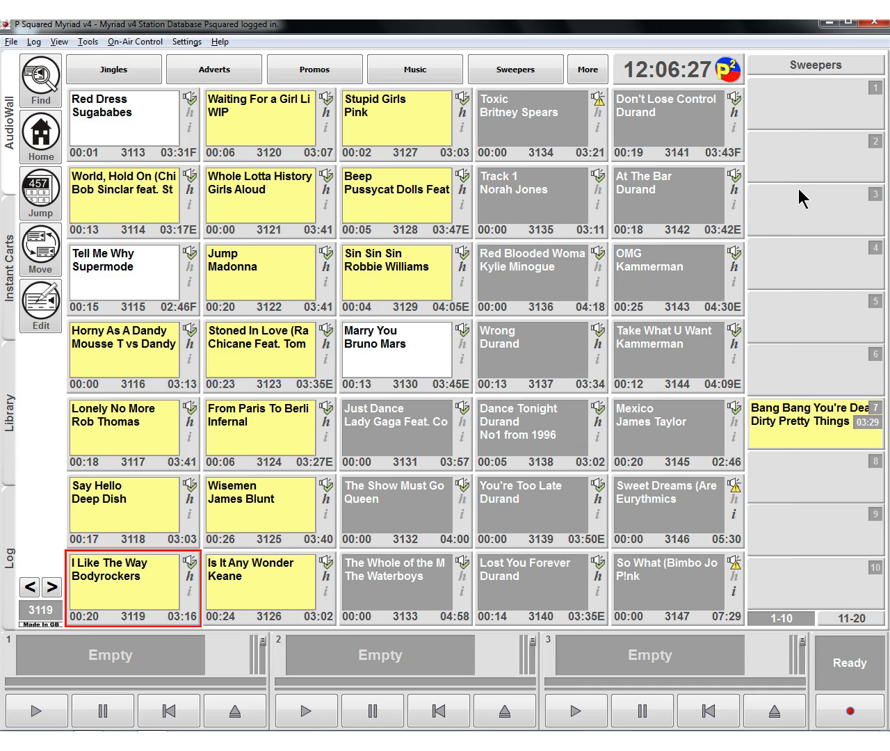
left_click(505, 70)
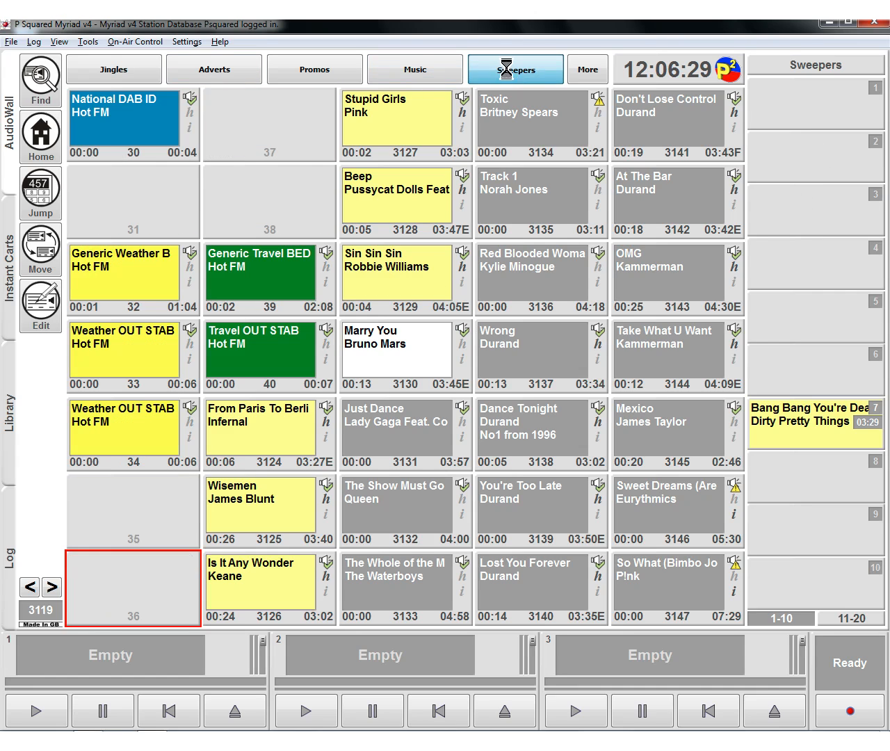
left_click(134, 73)
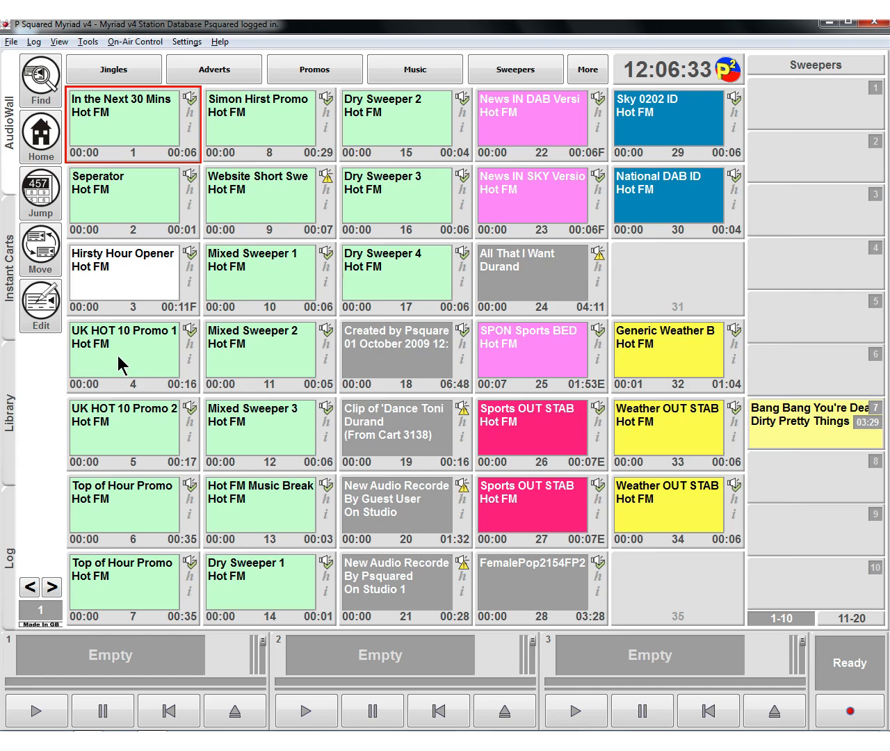
left_click_drag(118, 356, 771, 260)
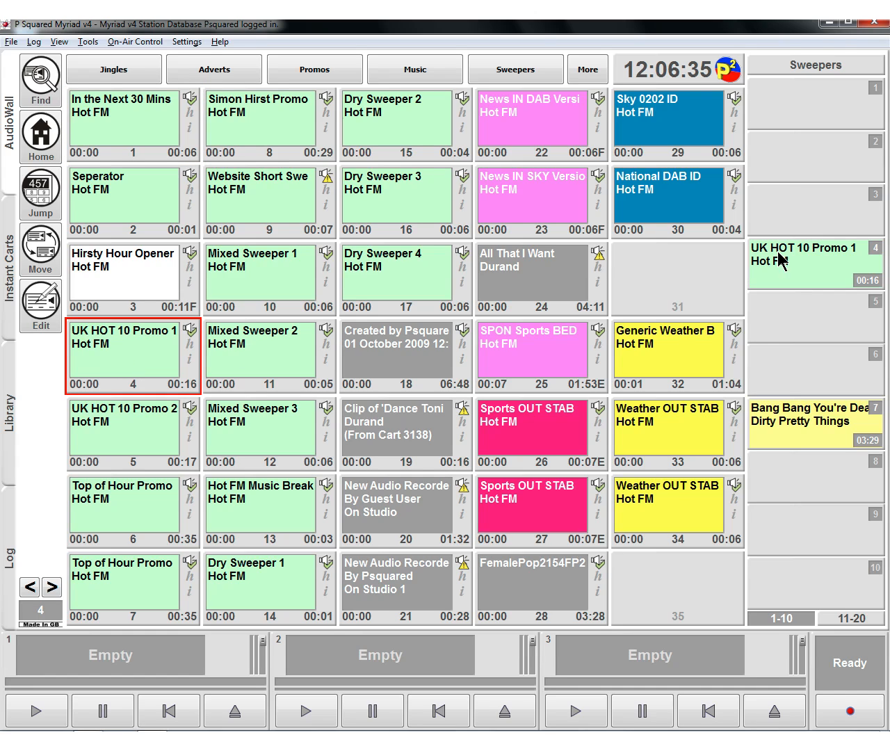
- Return to the personal Dry Sweepers set and fire Dance Tonight from slot 9
left_click(819, 71)
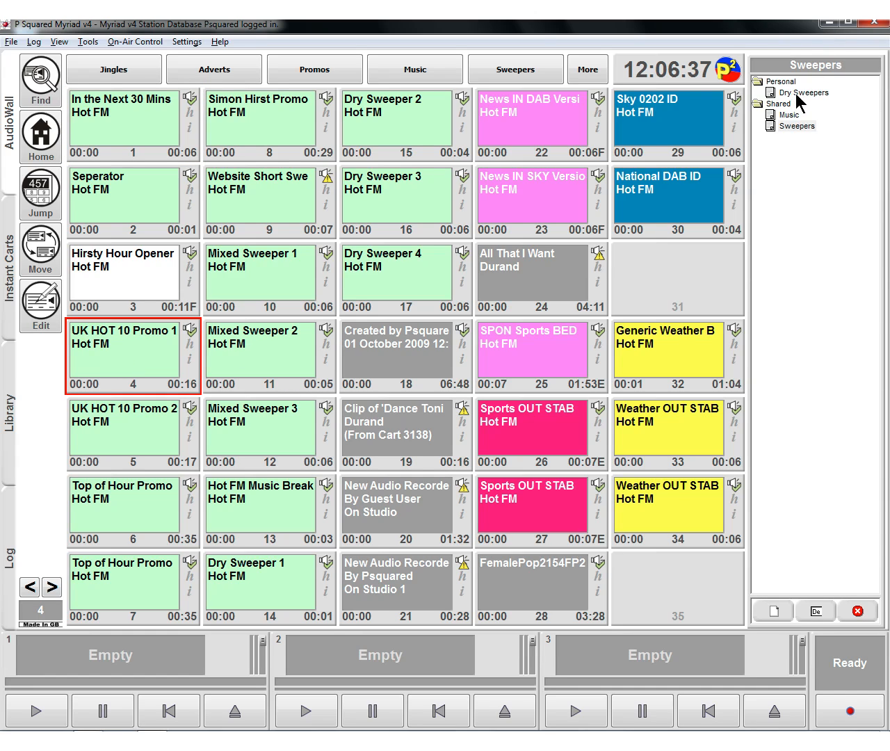
double_click(797, 93)
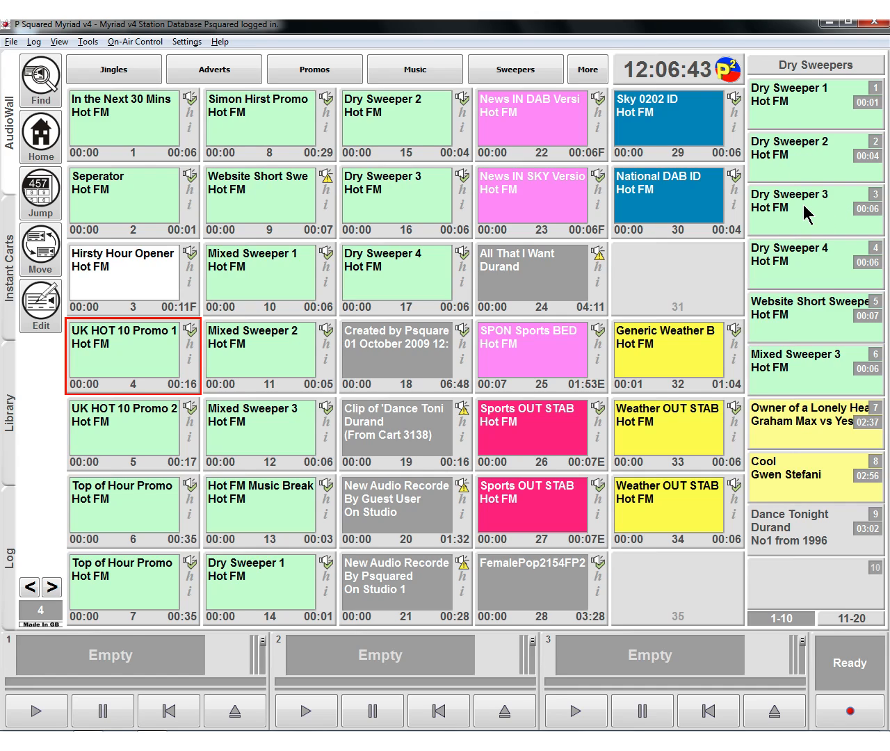
key("9")
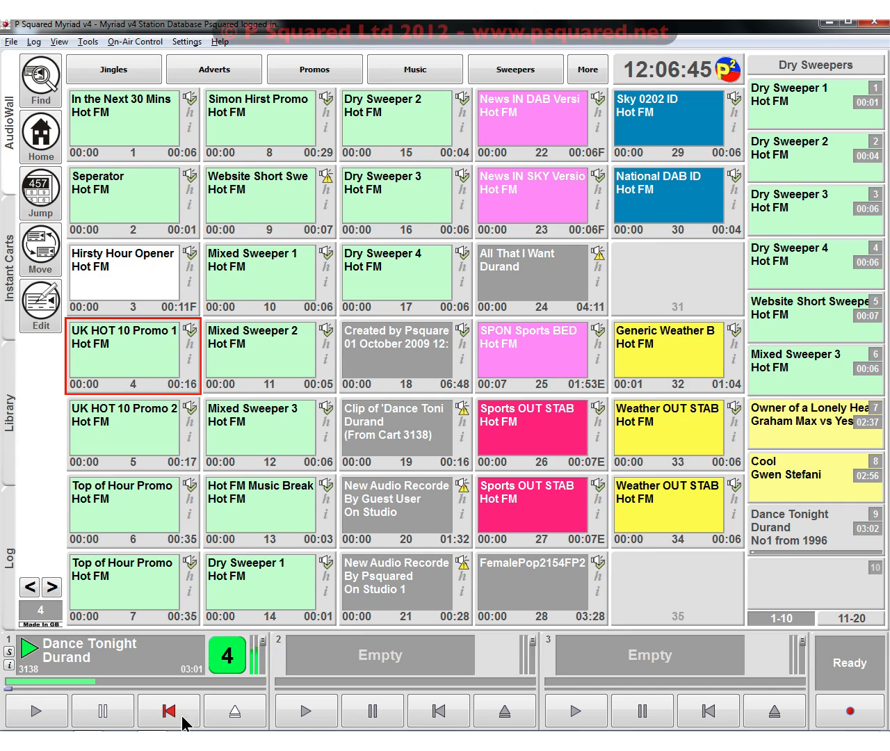
- Switch to the shared Sweepers set during playback, fire UK HOT 10 Promo 1 from slot 4 and stop it
left_click(807, 70)
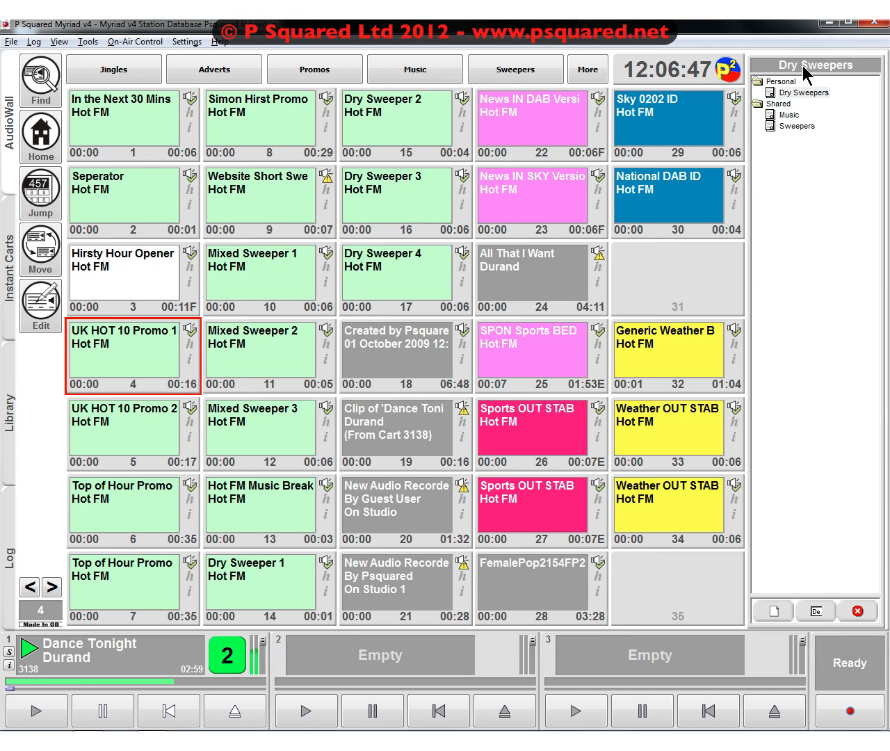
double_click(796, 124)
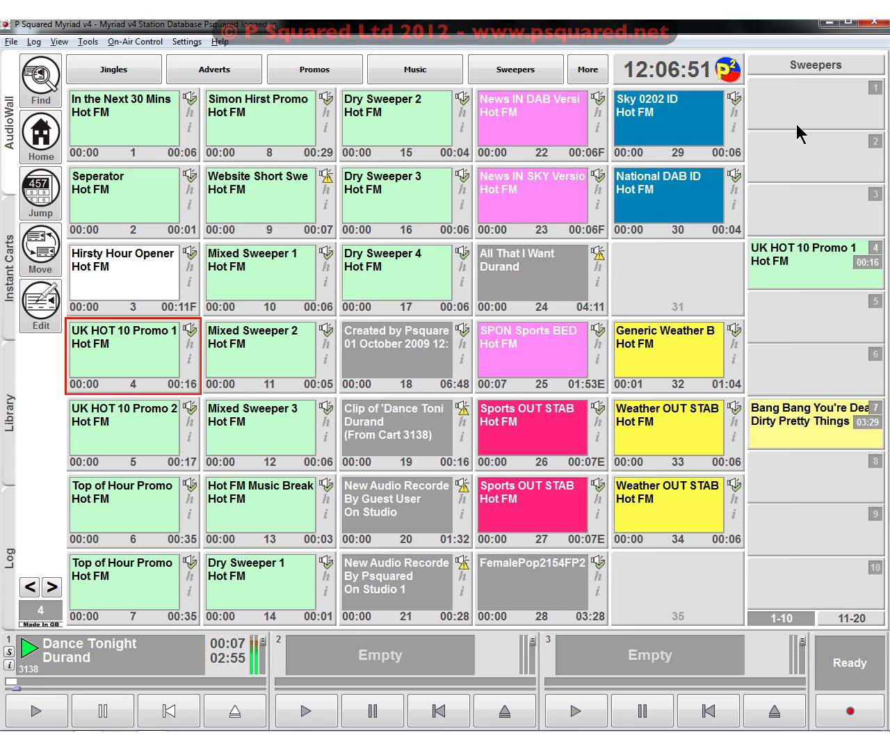
key("F4")
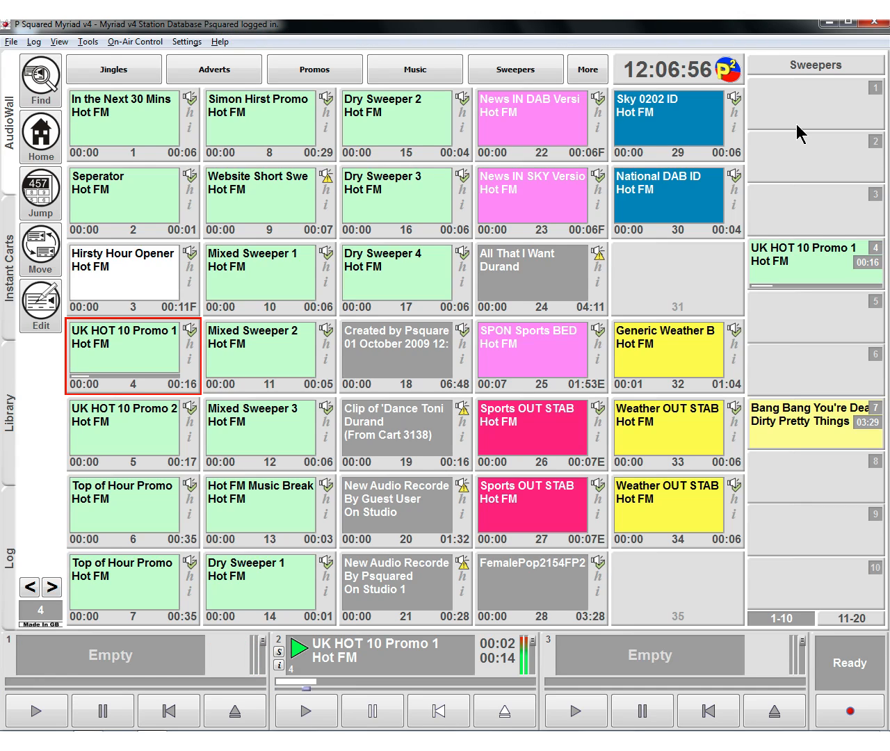
key("Escape")
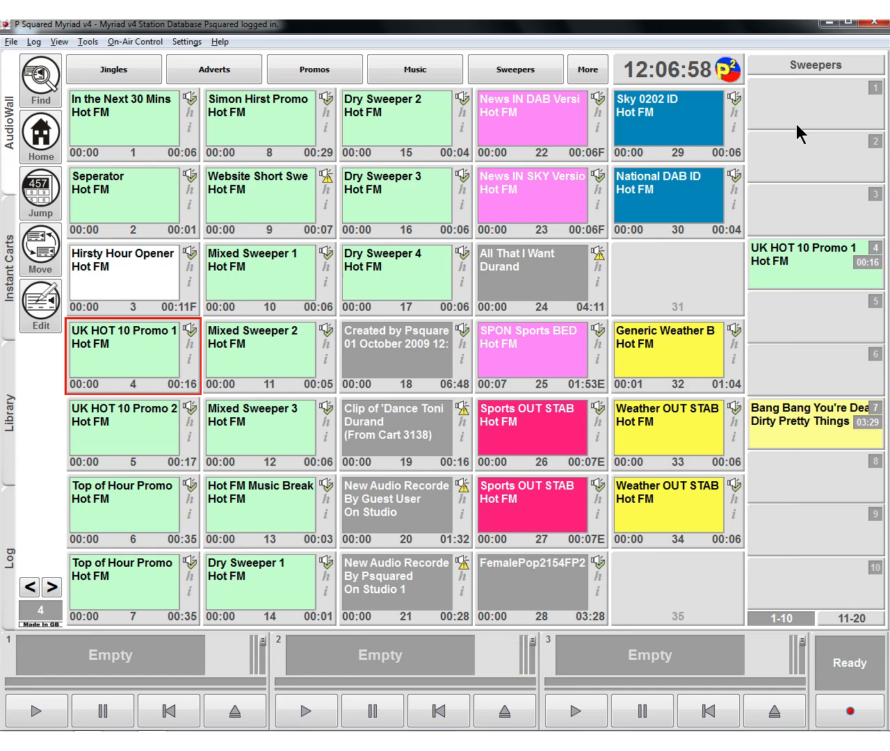
- Return to the Dry Sweepers set and view its slots 11 to 20, ending back on slots 1 to 10
left_click(800, 66)
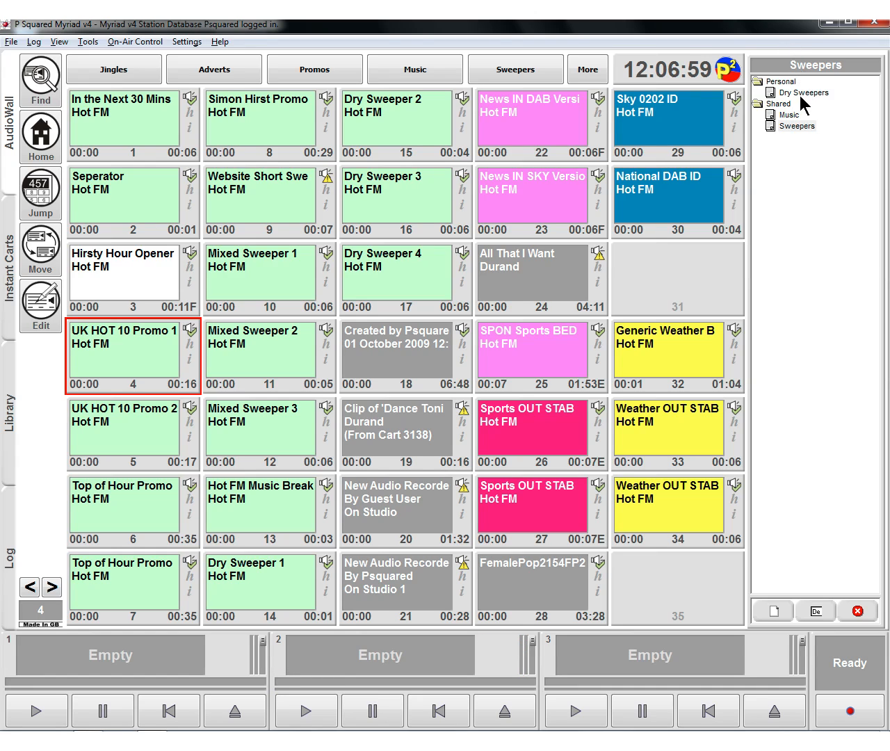
left_click(798, 93)
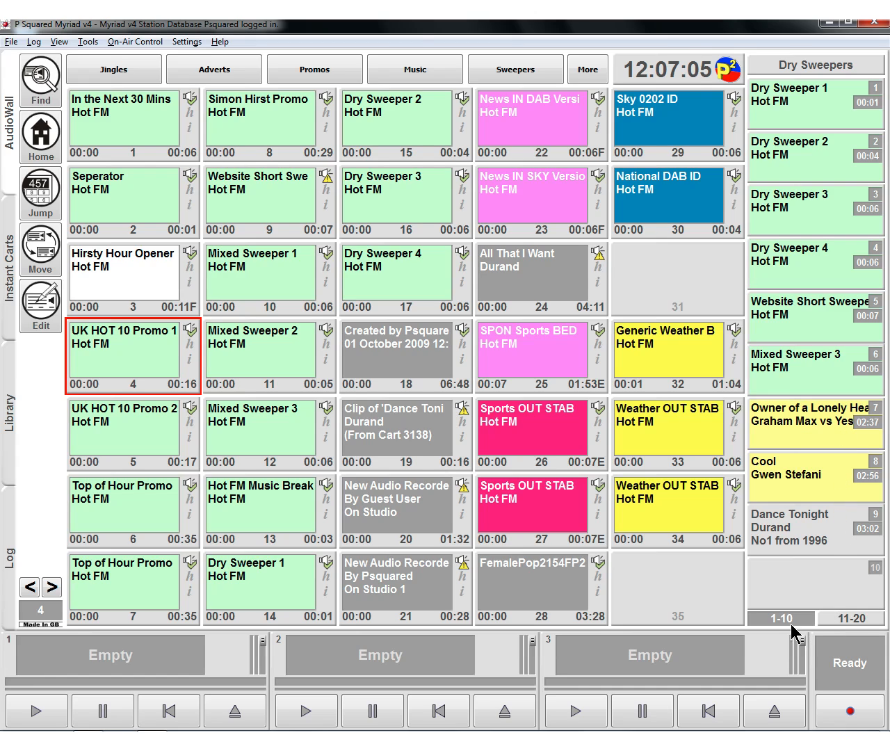
left_click(839, 619)
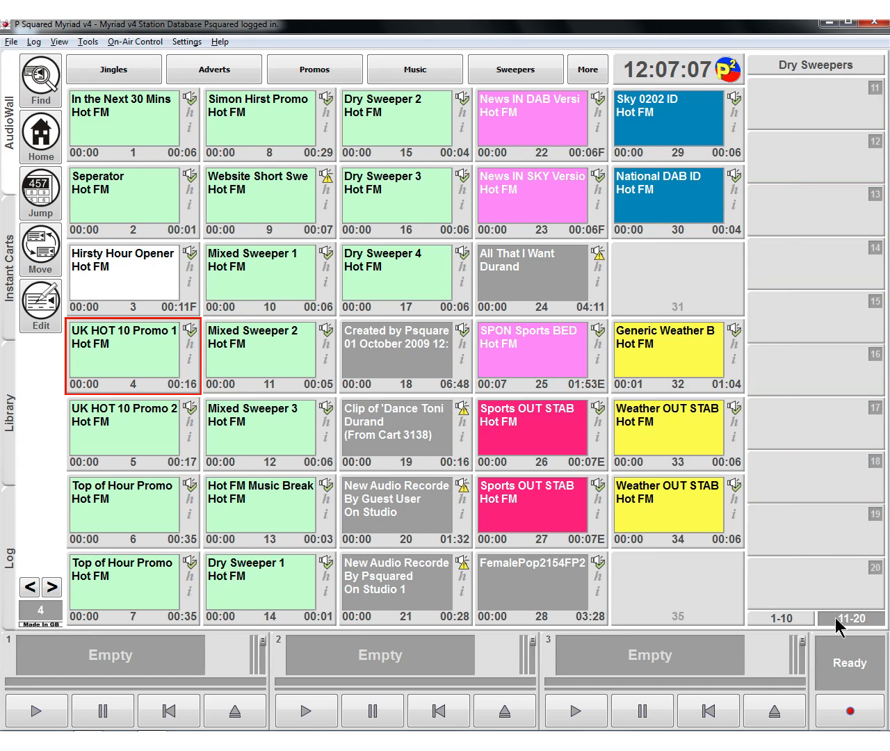
left_click(800, 620)
- Show the Dry Sweepers set in the full-size Instant Carts view, and play and stop Dry Sweeper 2 there
left_click(8, 287)
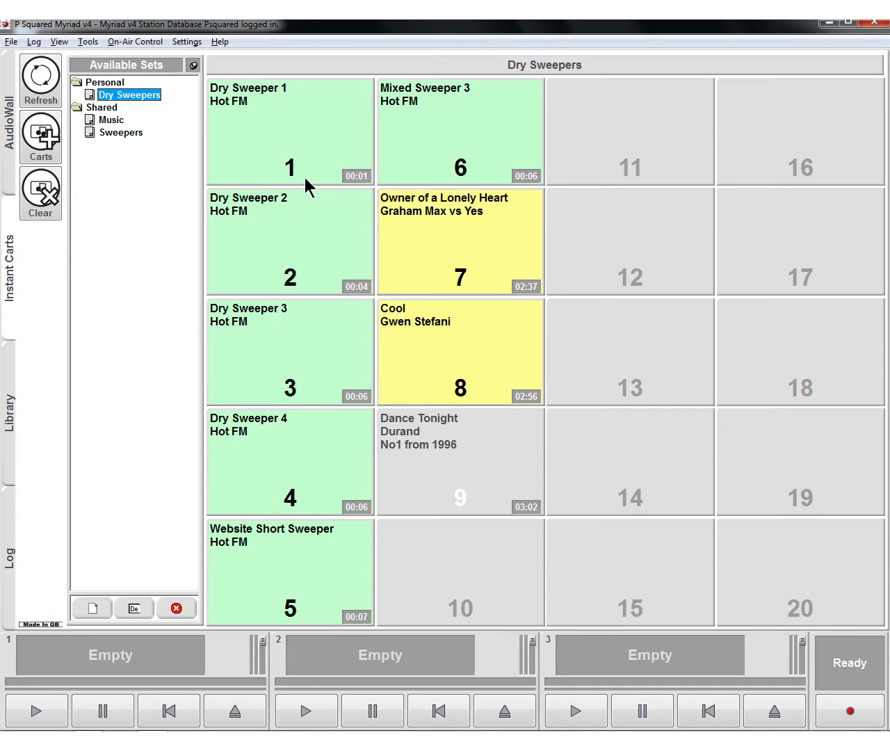
left_click(278, 281)
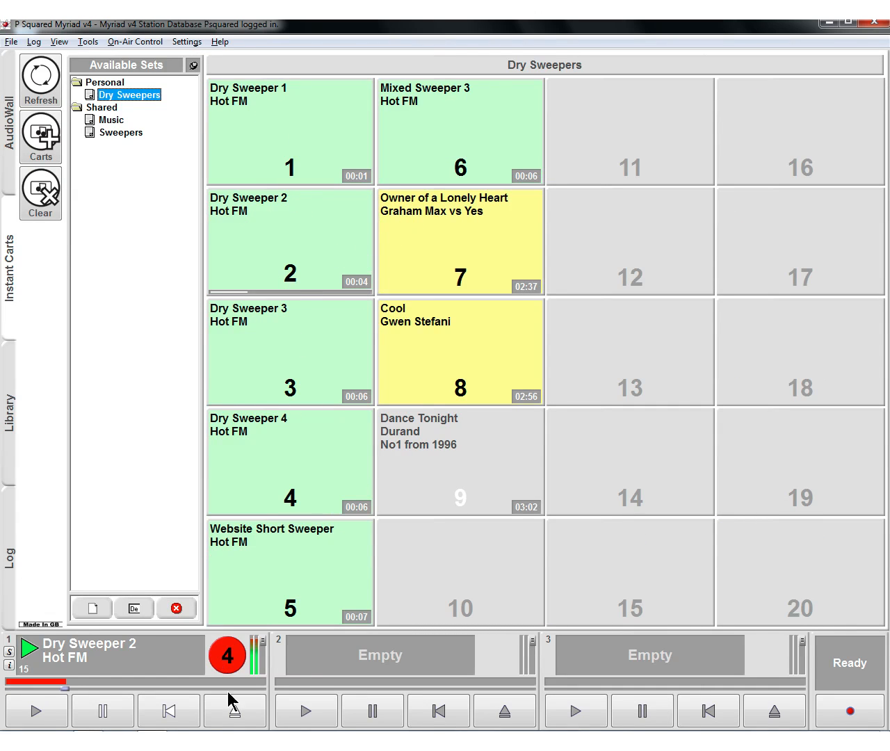
left_click(184, 716)
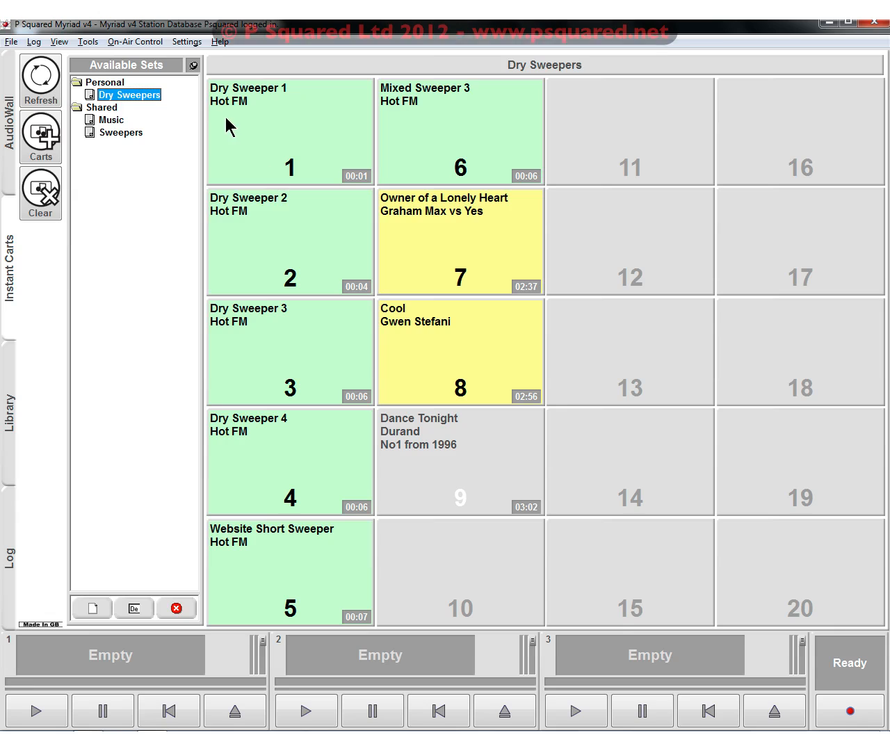
- Remove Dry Sweeper 1 from slot 1 of the Dry Sweepers set
left_click(40, 203)
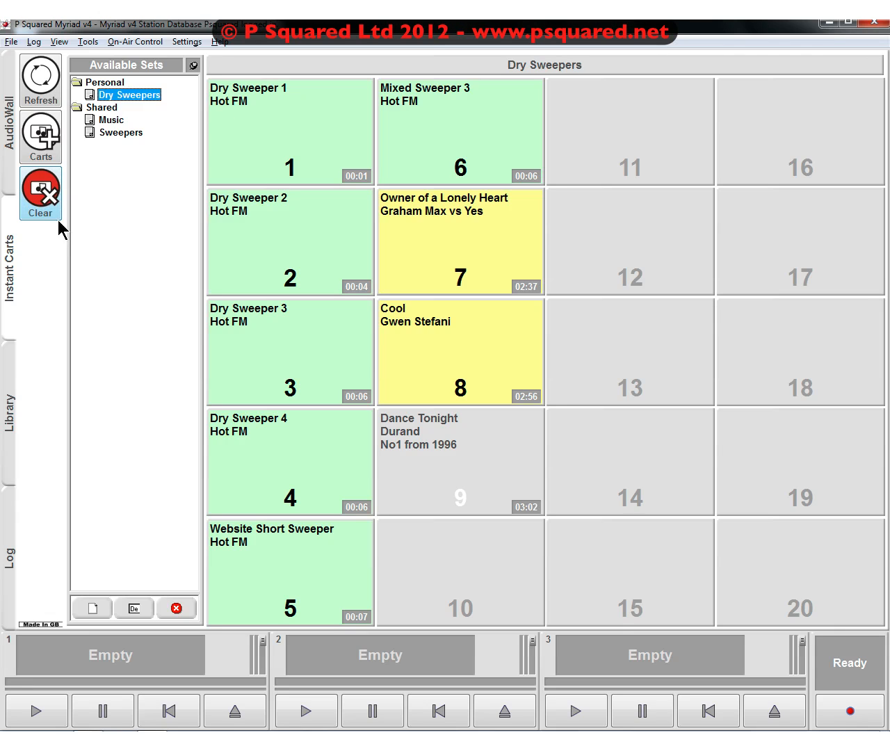
left_click(280, 137)
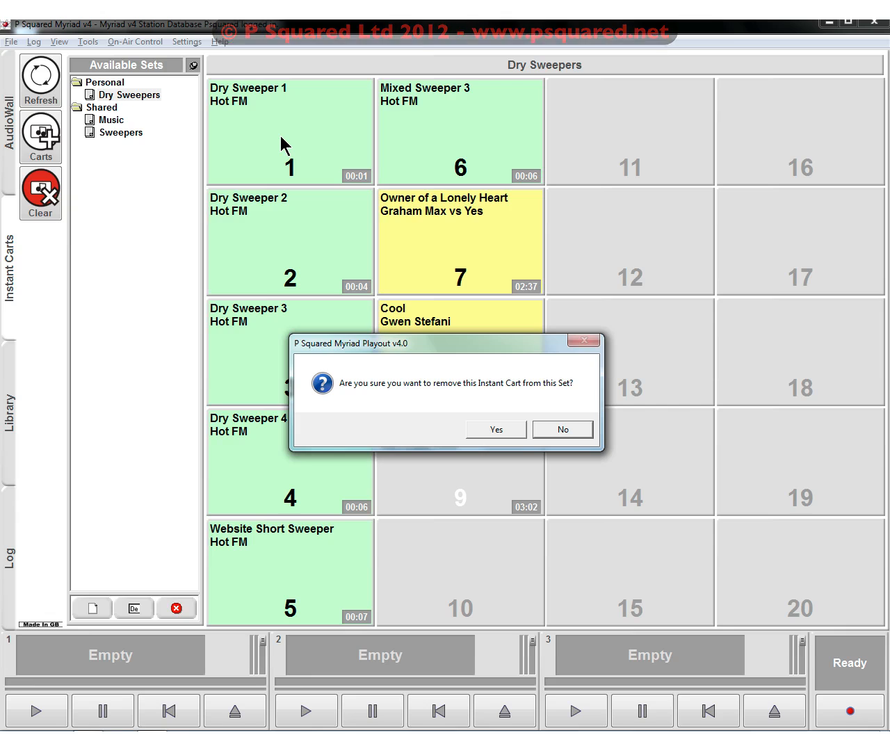
key("Return")
- Remove Dry Sweeper 2 from slot 2 and Dry Sweeper 3 from slot 3 of the Dry Sweepers set
left_click(53, 187)
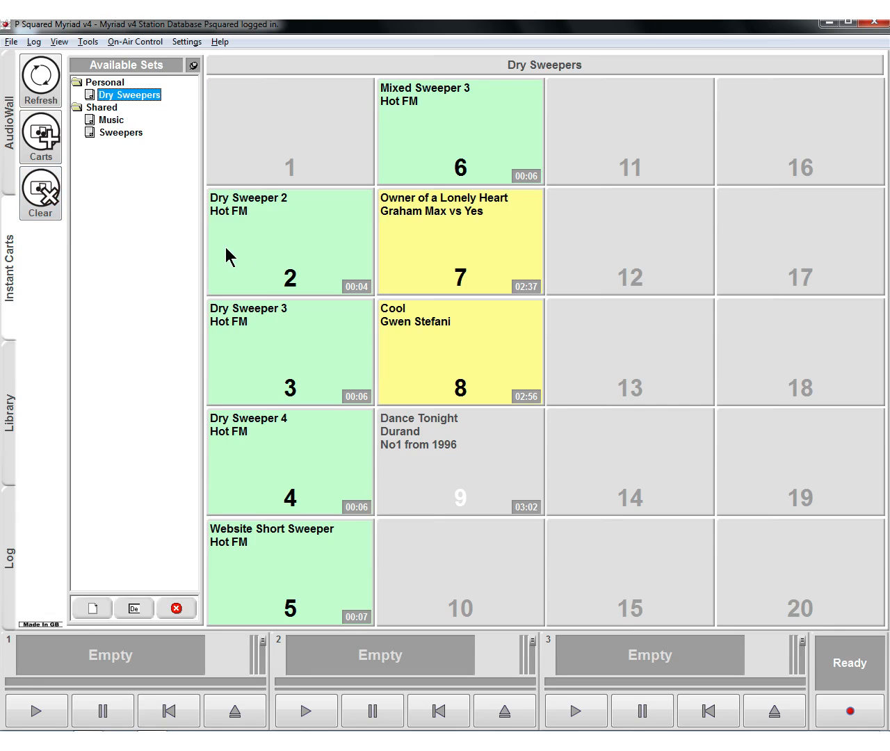
left_click(45, 199)
left_click(309, 231)
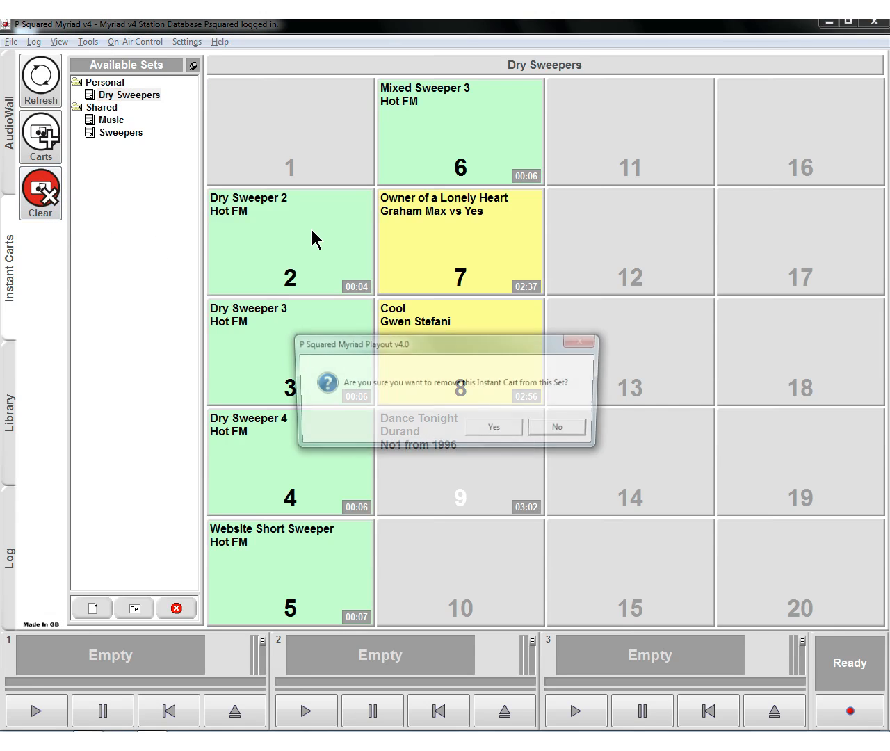
key("Return")
left_click(306, 321)
key("Return")
- Remove Cool, Owner of a Lonely Heart and Dry Sweeper 4 from slots 8, 7 and 4 and leave clear mode
left_click(425, 328)
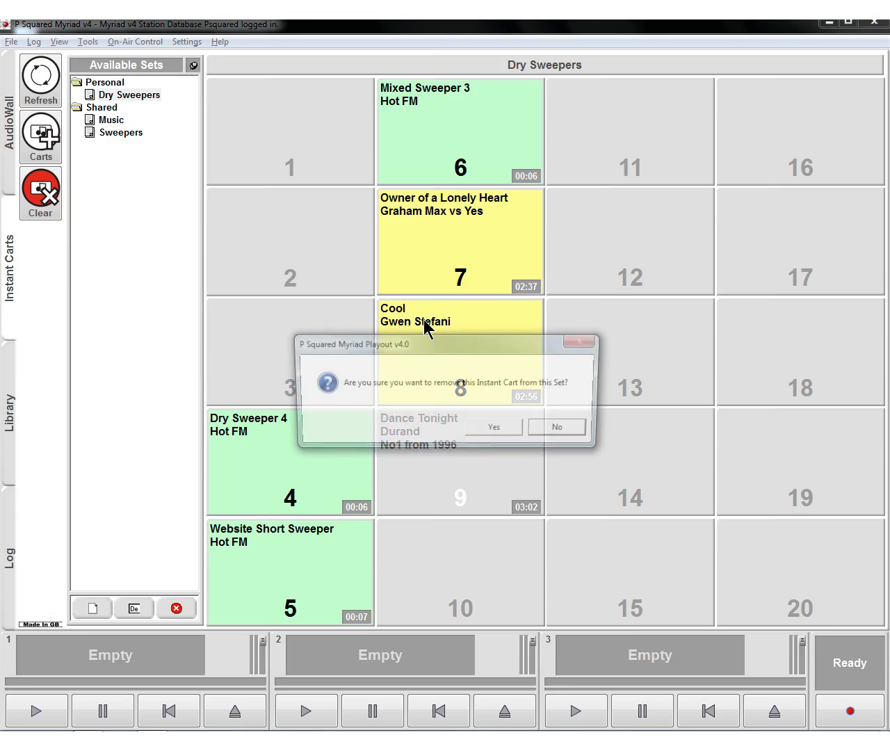
key("Return")
left_click(419, 251)
key("Return")
left_click(307, 428)
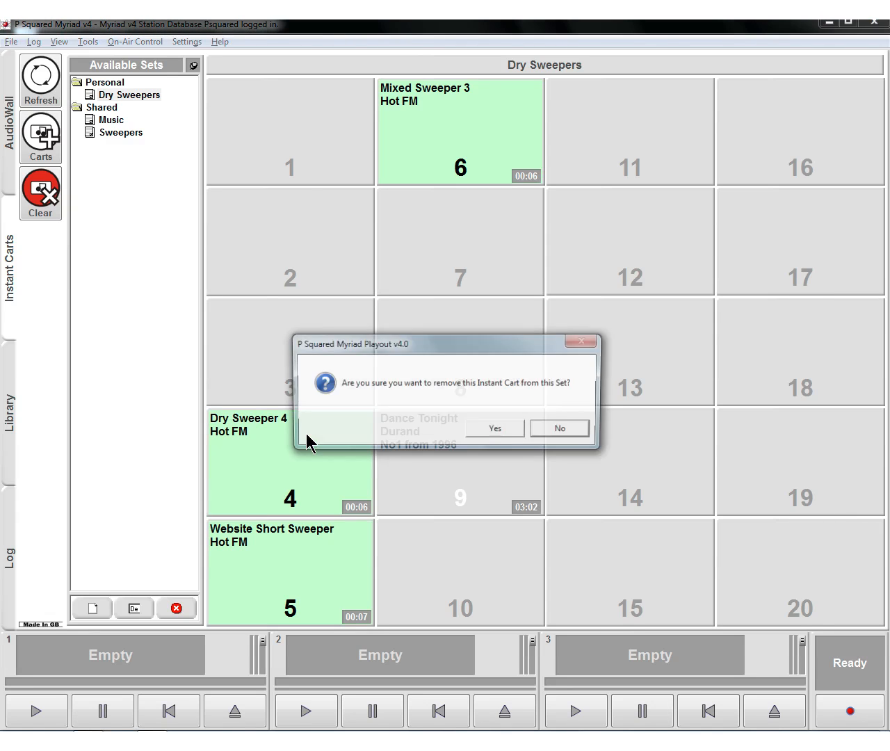
key("Return")
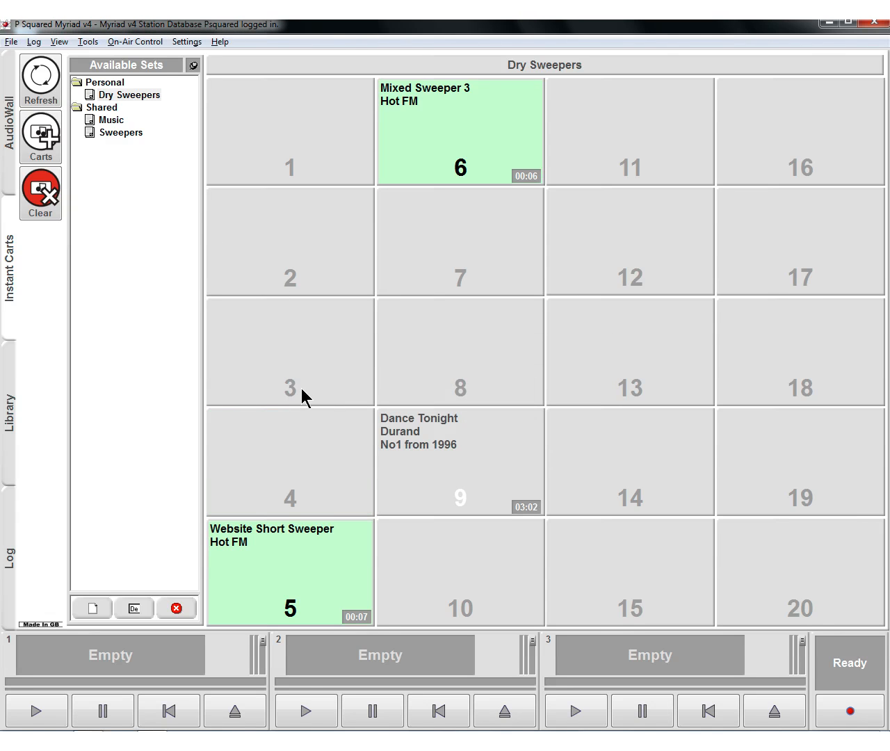
left_click(54, 209)
- Add the AudioWall carts Seperator to slot 2 and In the Next 30 Mins to slot 1 of the Dry Sweepers set
left_click(8, 179)
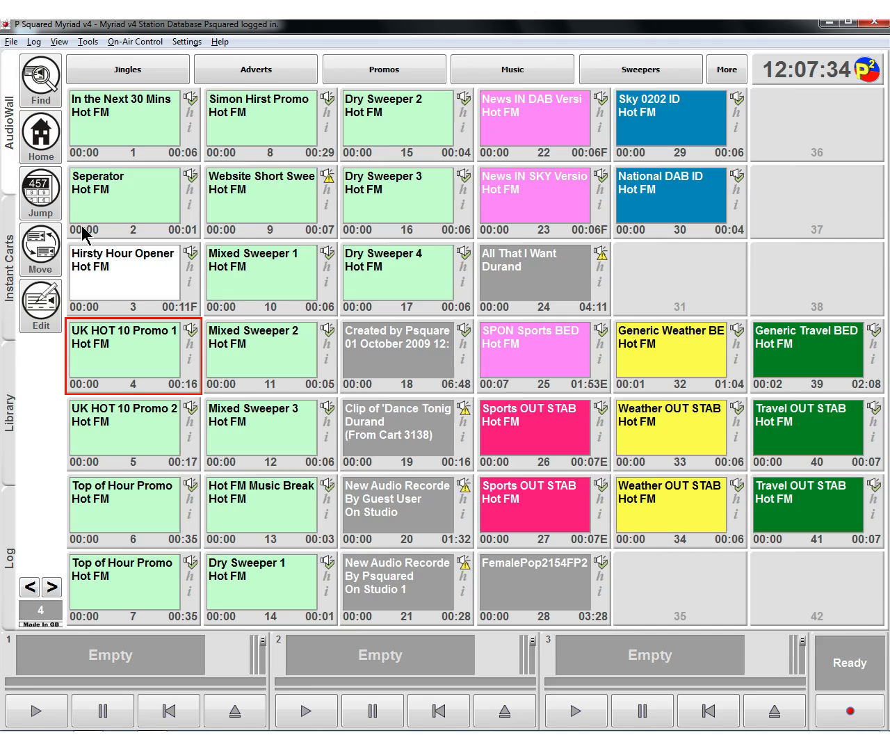
left_click_drag(115, 204, 265, 237)
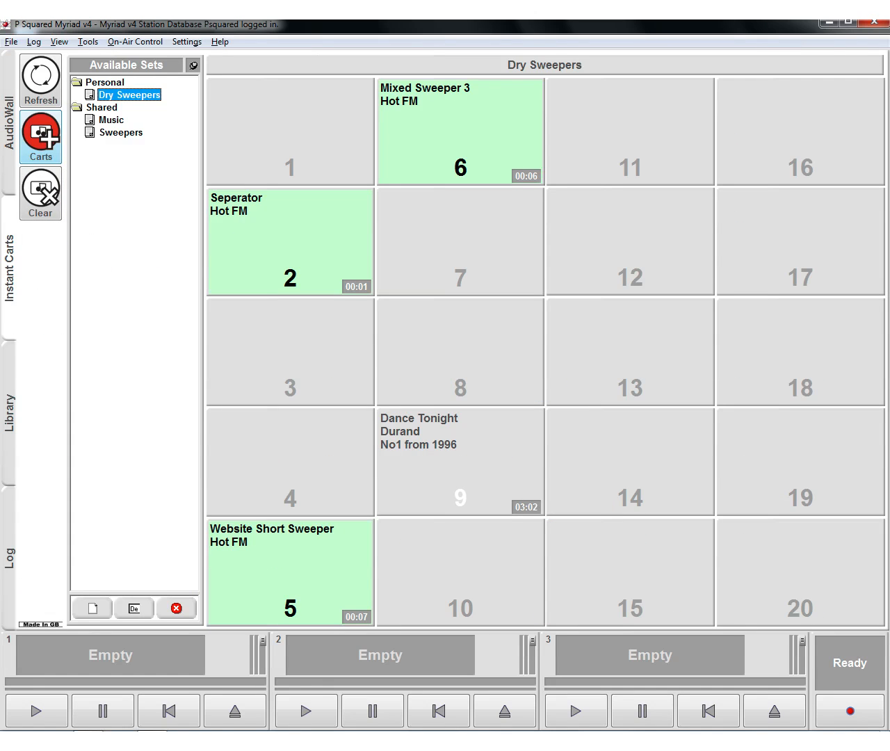
left_click(10, 90)
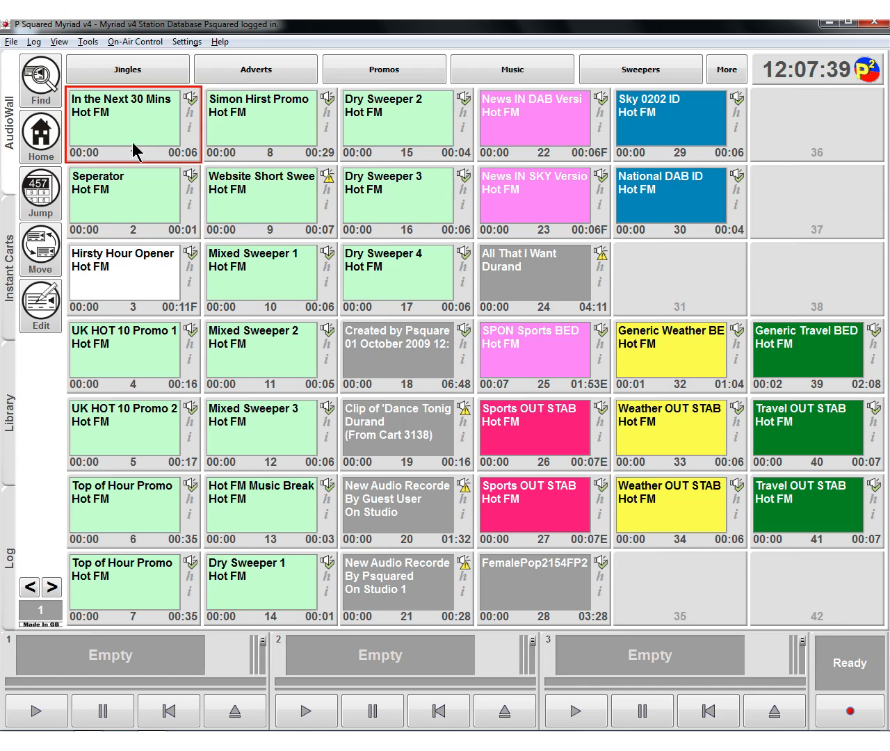
left_click_drag(133, 141, 272, 139)
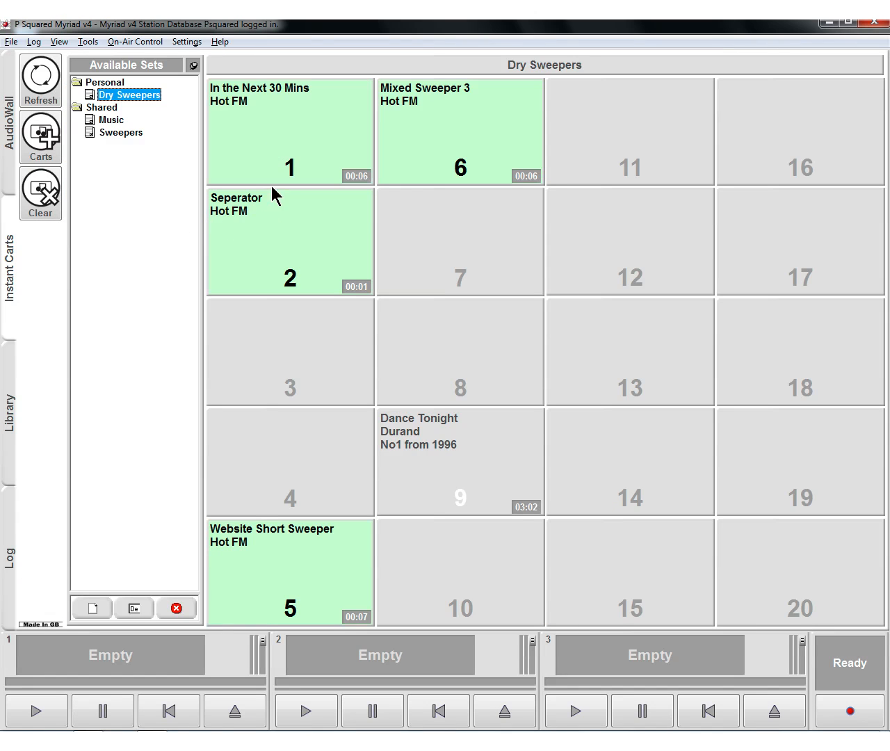
- Replace the cart in slot 1 of the Dry Sweepers set with SPON Sports BED from the AudioWall
left_click(10, 139)
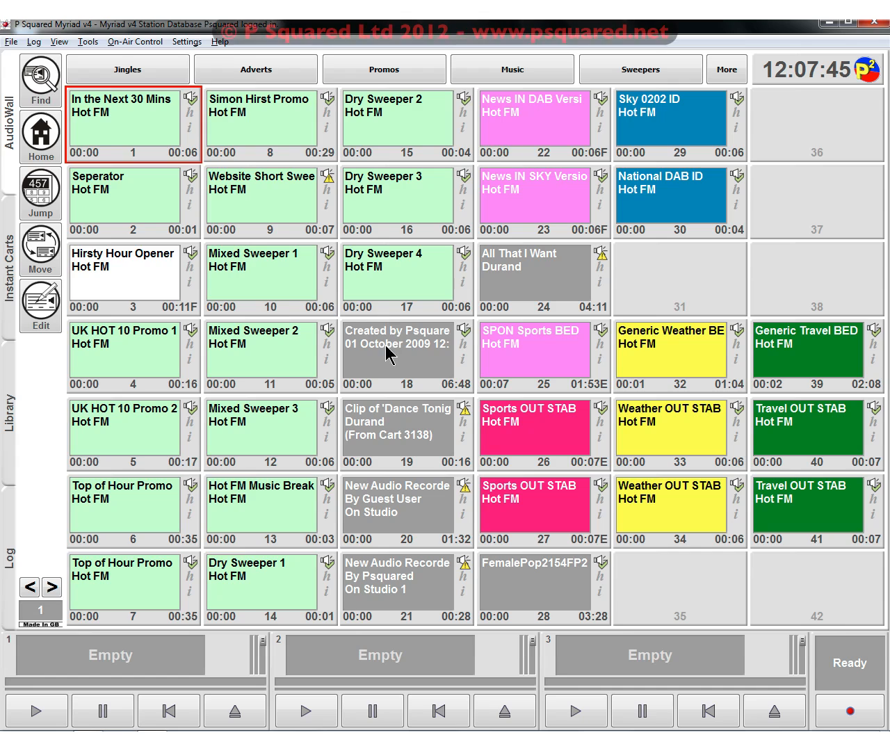
left_click_drag(522, 333, 291, 139)
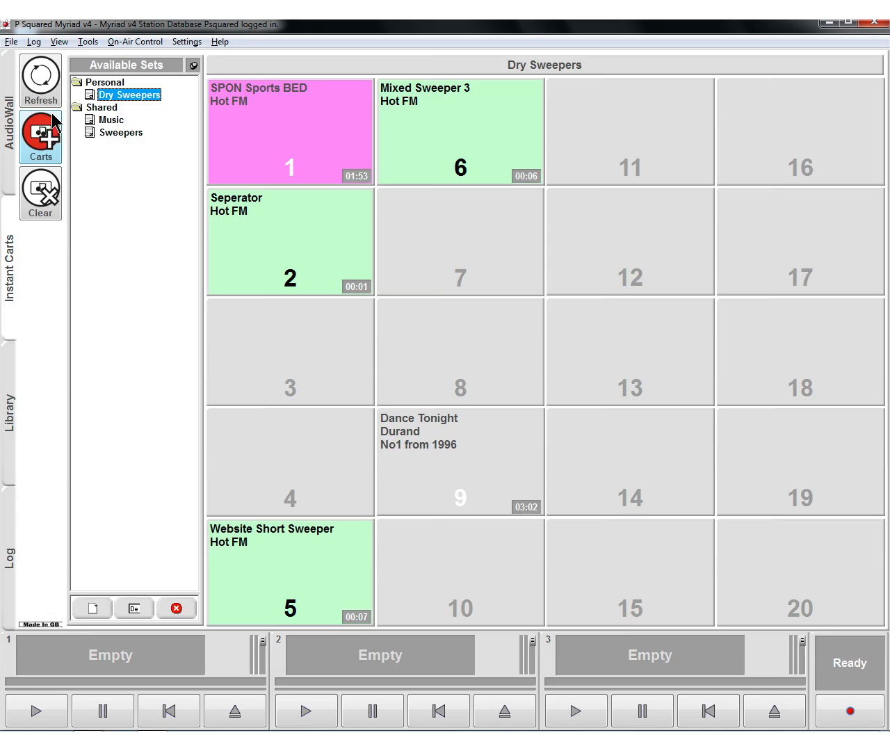
- Create a new personal instant cart set titled test
left_click(91, 608)
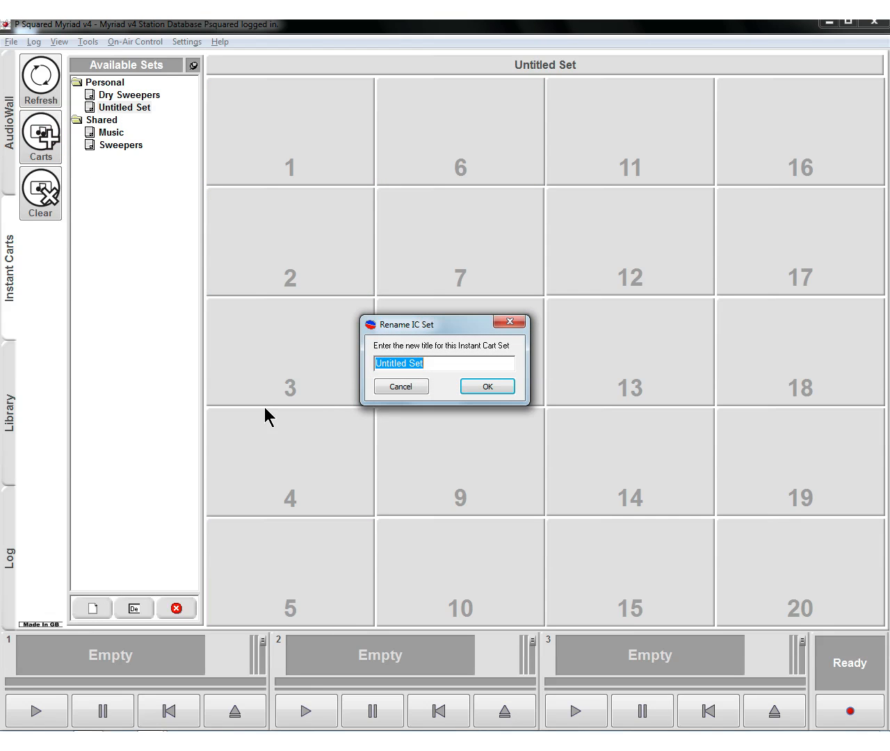
type("test")
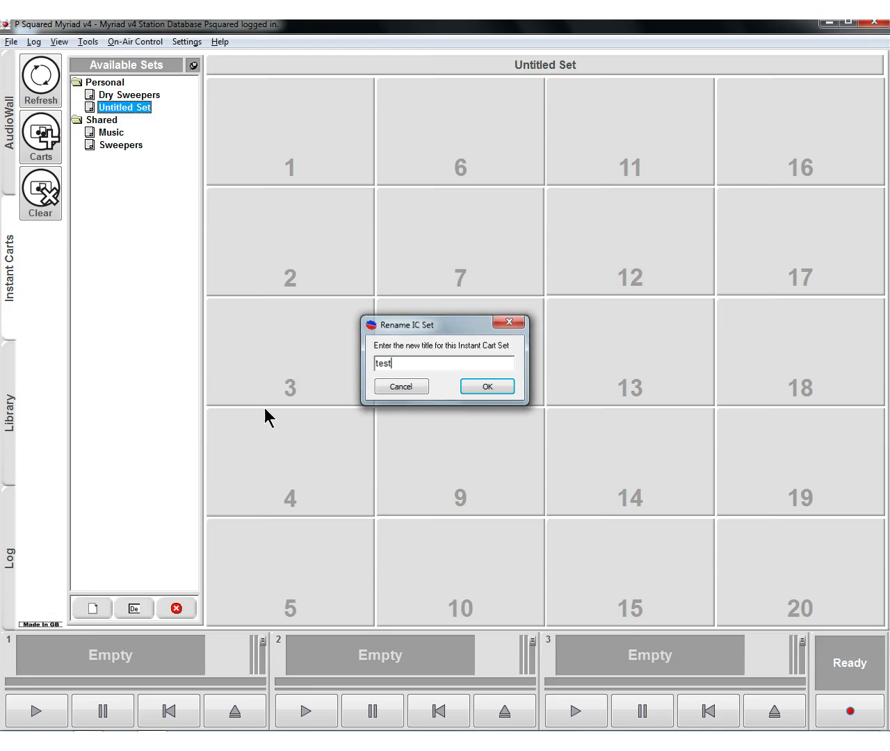
key("Return")
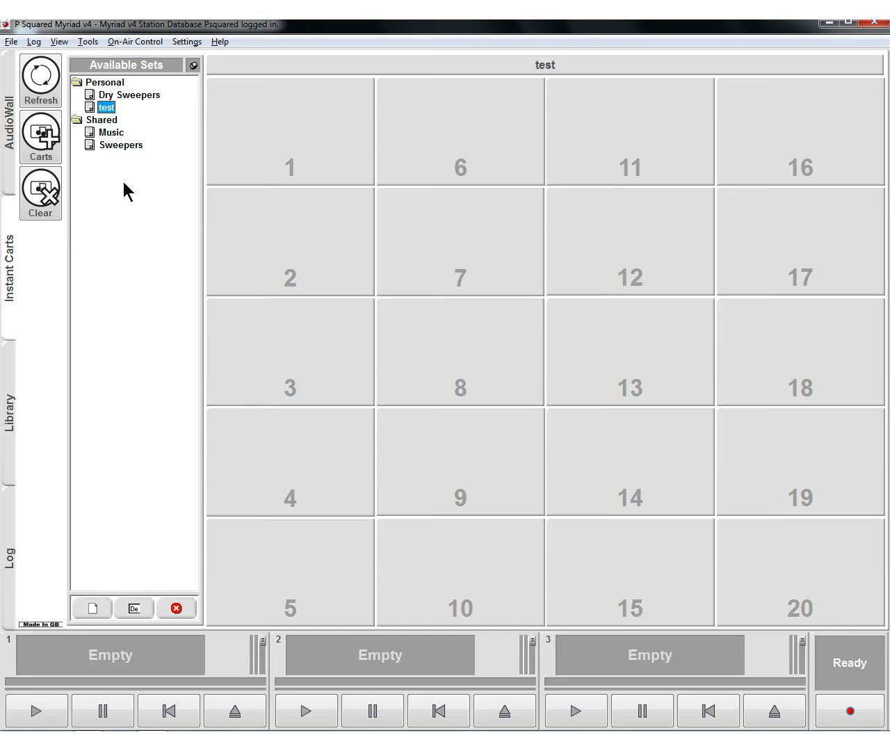
- Create a new set in the Shared group and title it new shared
left_click(95, 120)
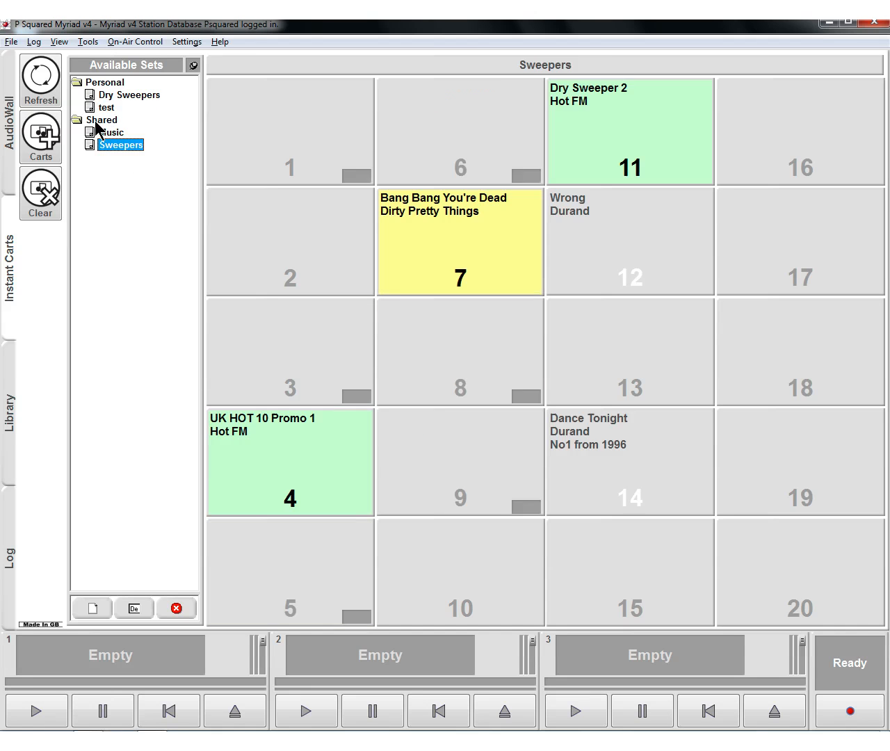
right_click(96, 120)
left_click(133, 130)
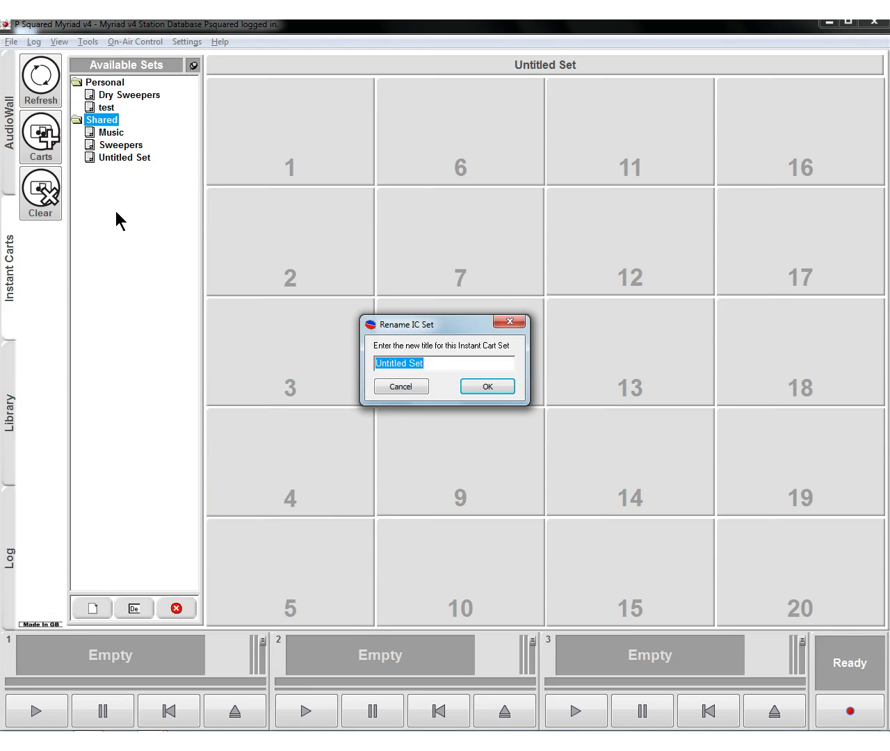
type("new shared")
key("Return")
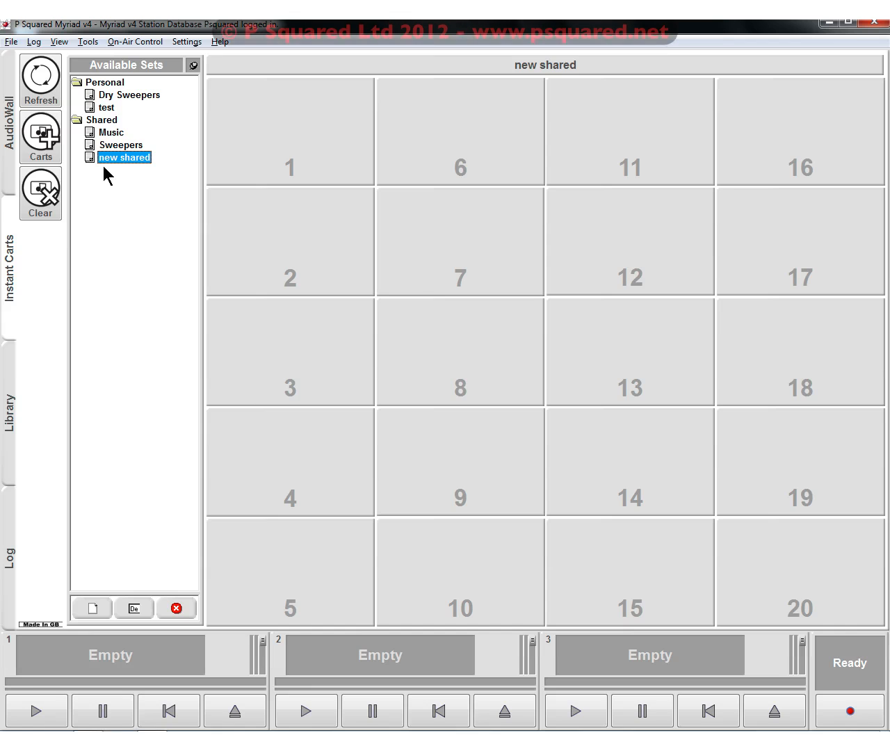
- Open the rename dialog for the Dry Sweepers set and dismiss it without changing the title
left_click(106, 108)
left_click(111, 95)
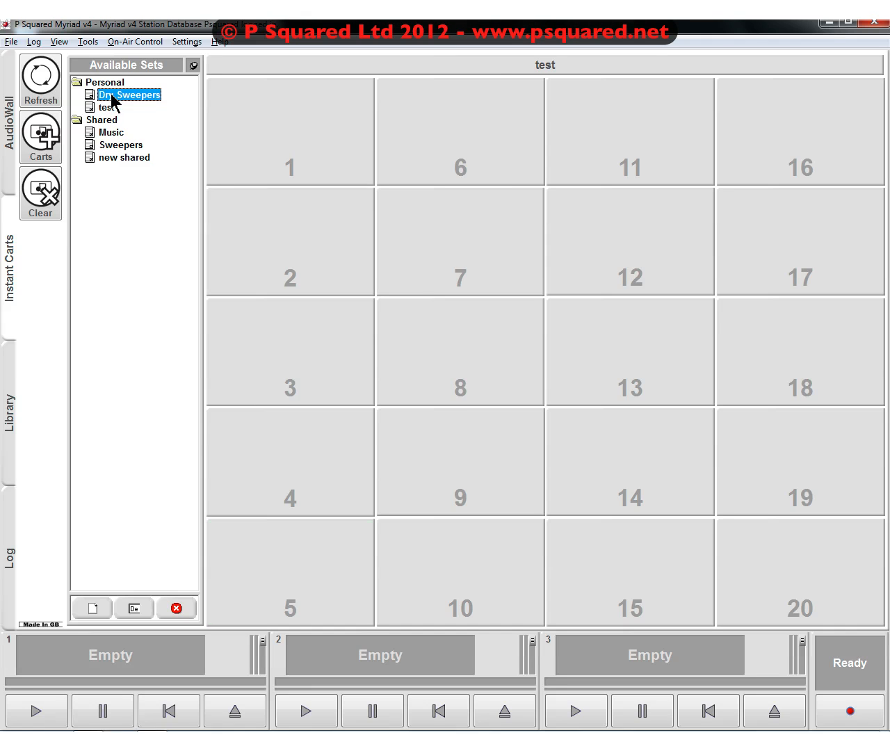
left_click(126, 609)
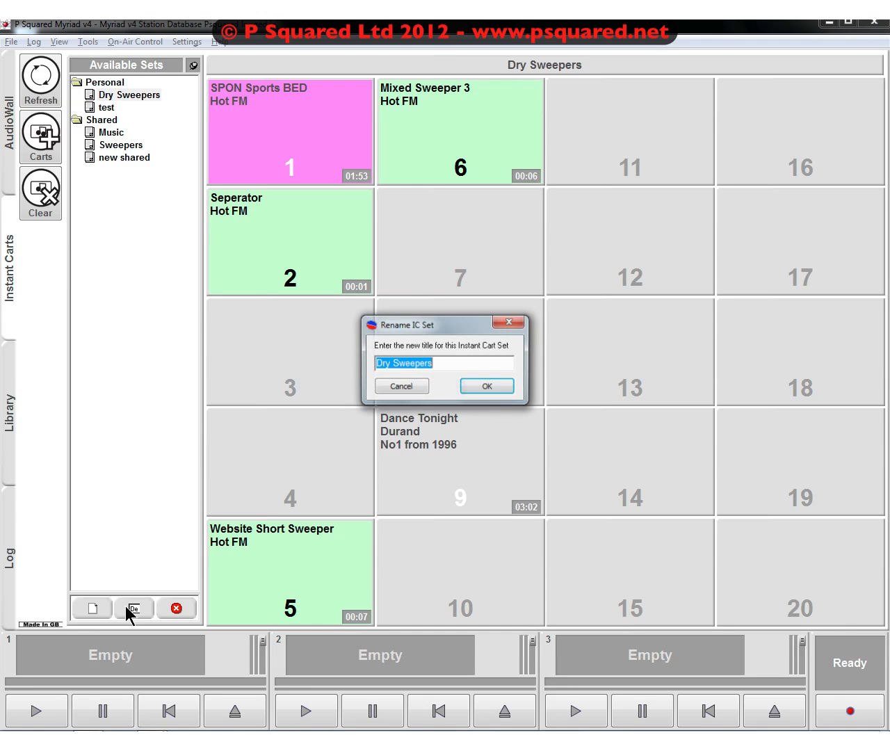
left_click(396, 387)
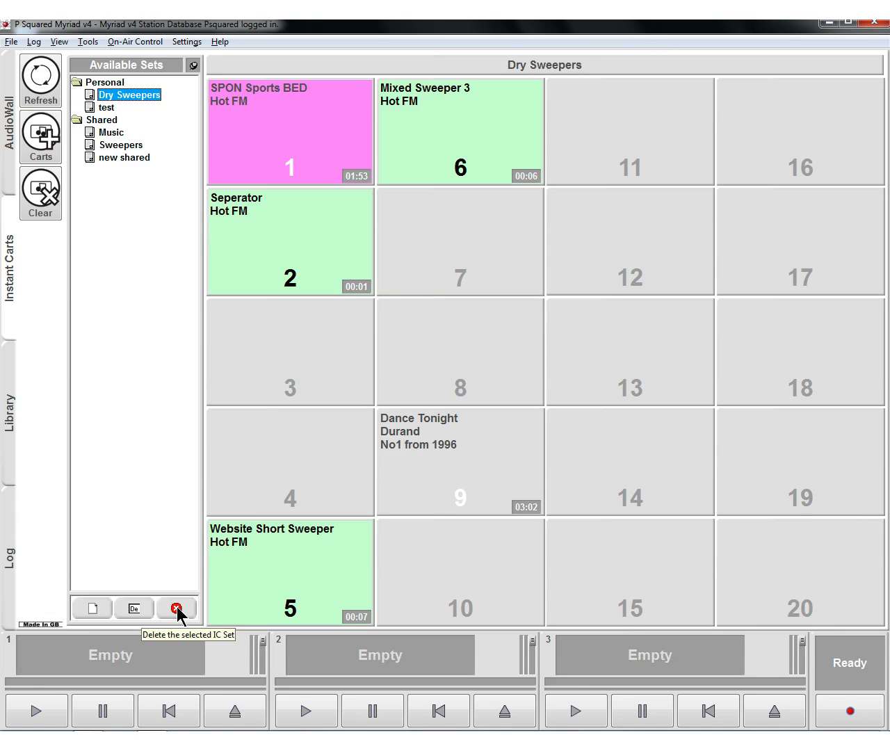
- Delete the personal instant cart set named test
left_click(108, 108)
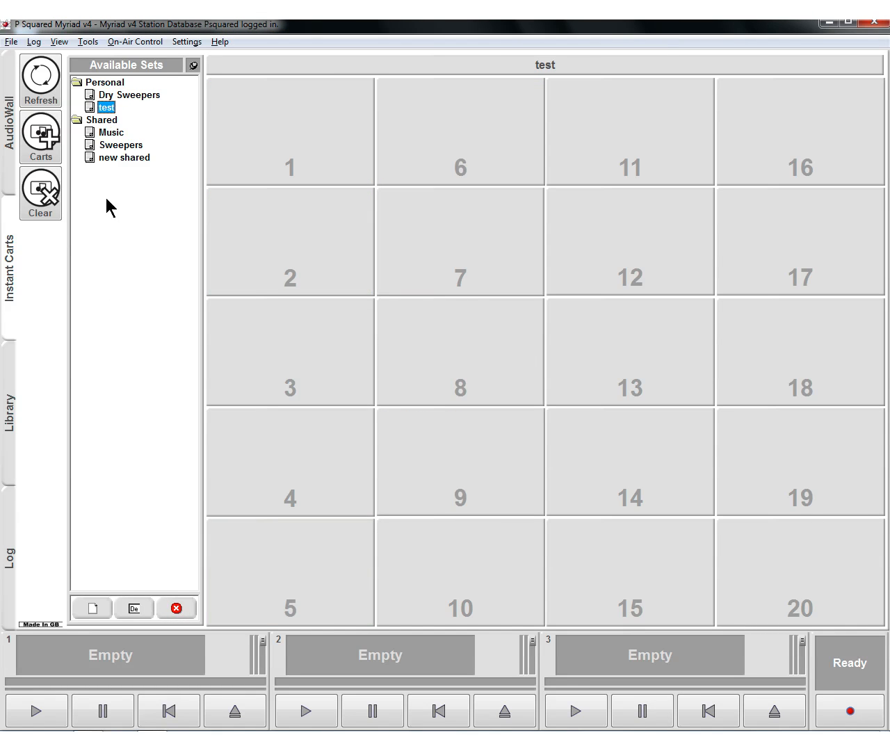
left_click(176, 608)
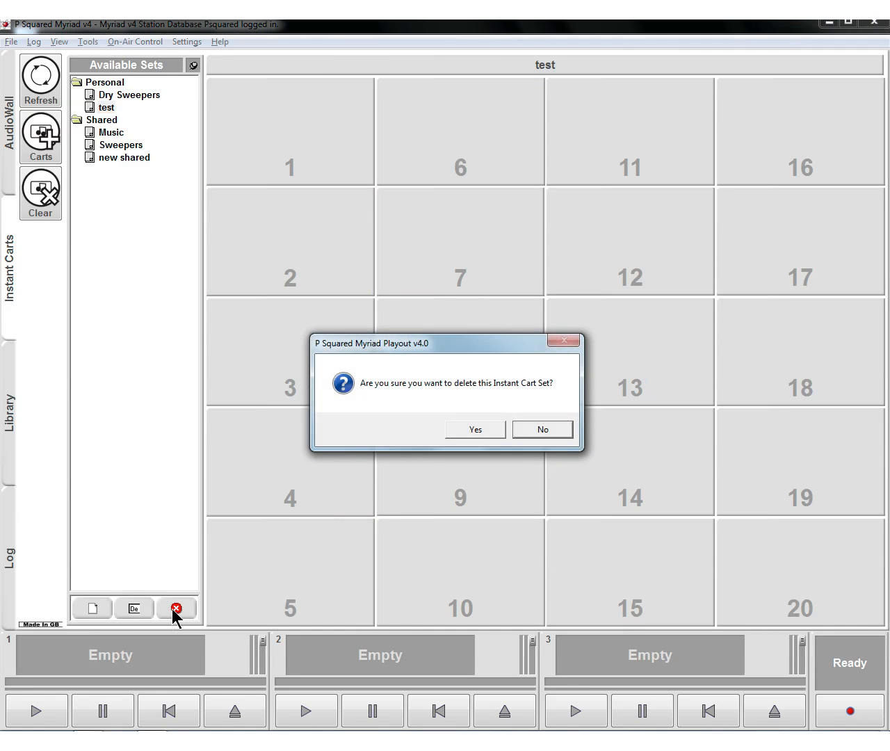
left_click(470, 431)
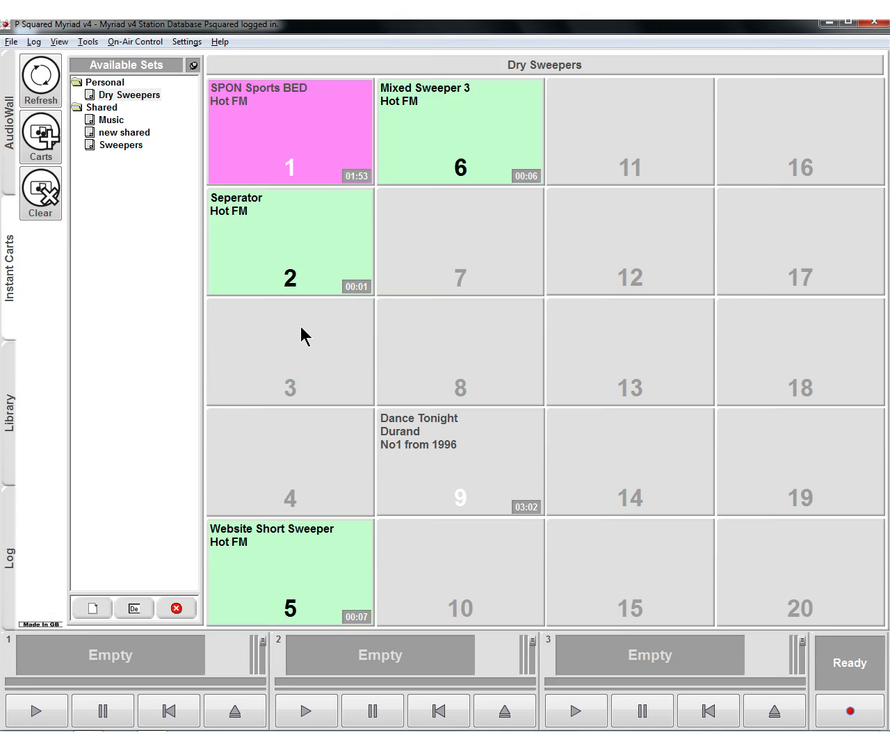
- Trigger the Seperator cart in slot 2 of the Dry Sweepers set twice in succession
key("F2")
key("F2")
- Enable the AudioWall customisation option to restart playing Instant Carts if triggered again, and save the settings
left_click(87, 42)
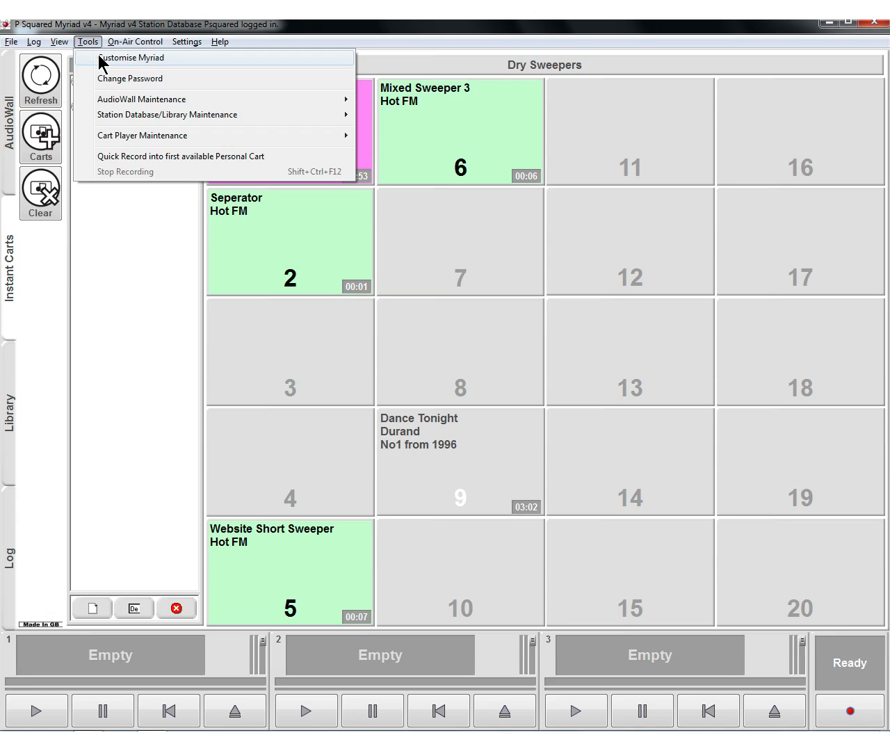
left_click(100, 58)
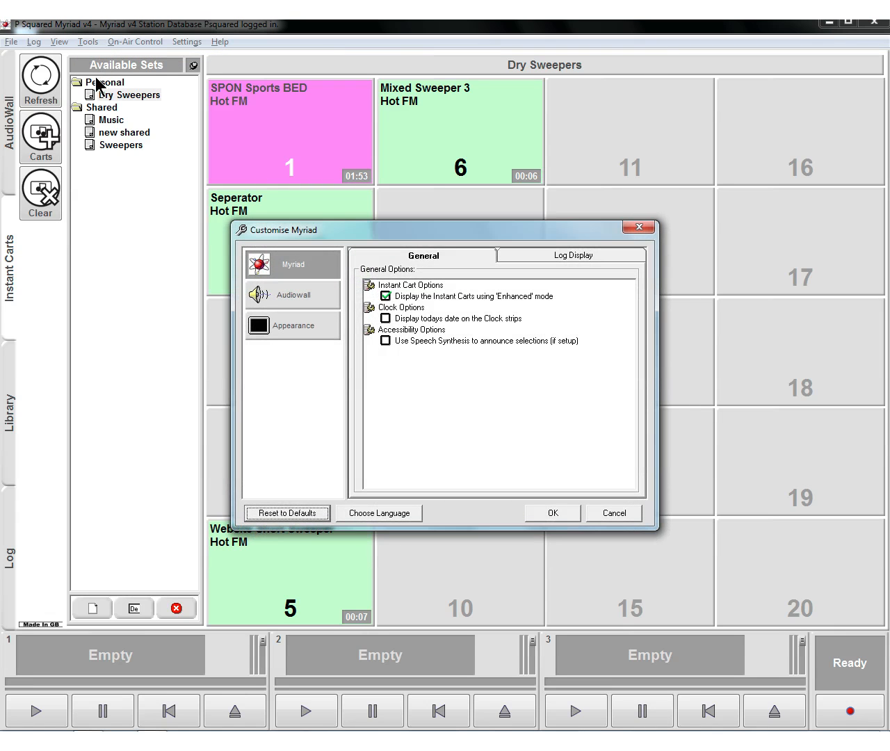
left_click(285, 301)
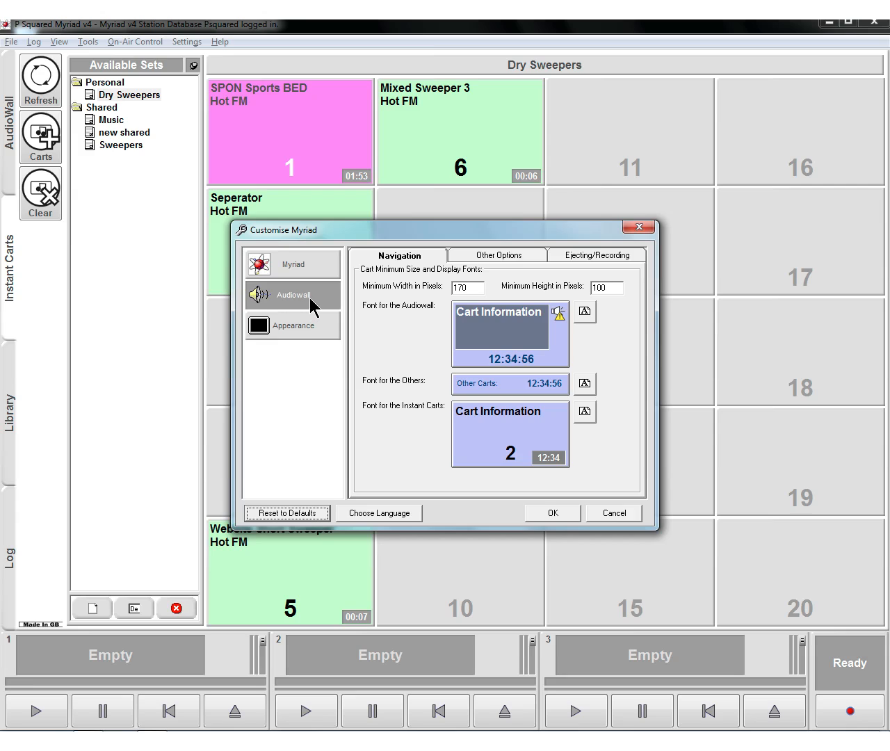
left_click(500, 256)
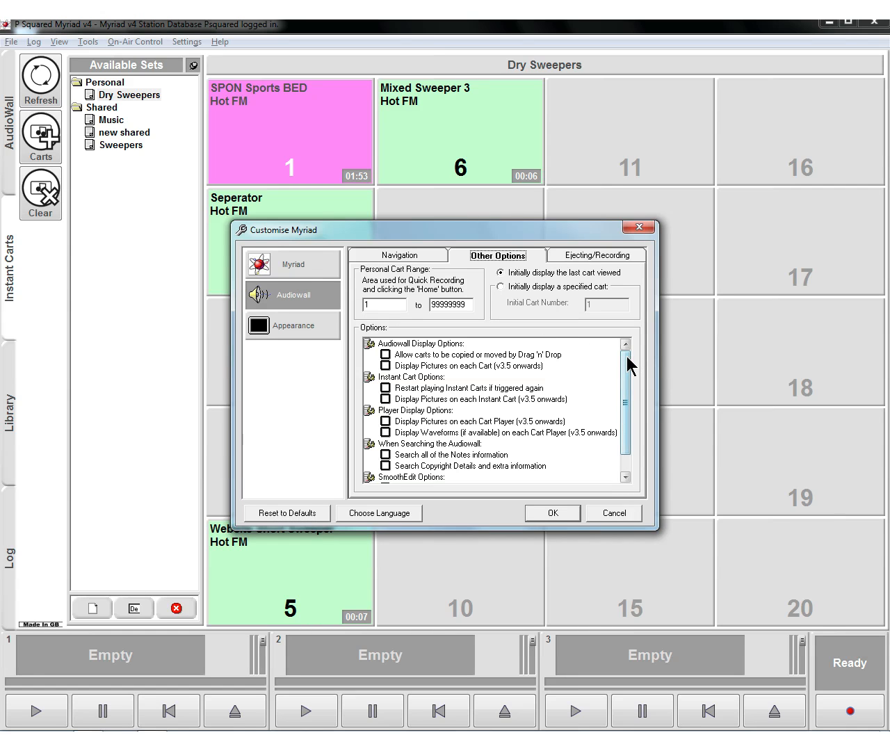
left_click_drag(626, 367, 627, 394)
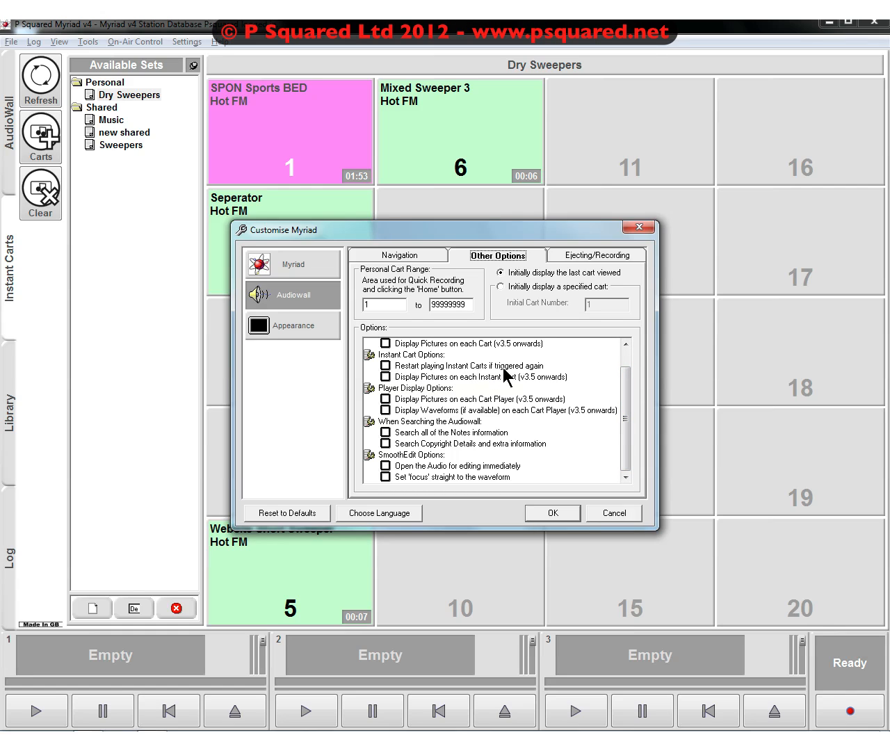
left_click(385, 366)
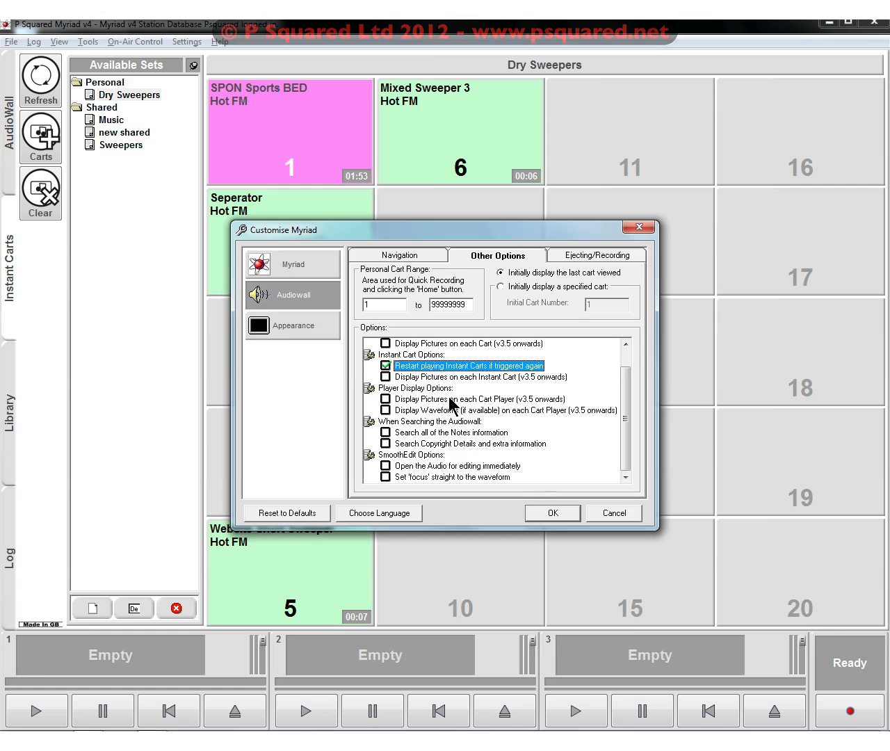
left_click(554, 515)
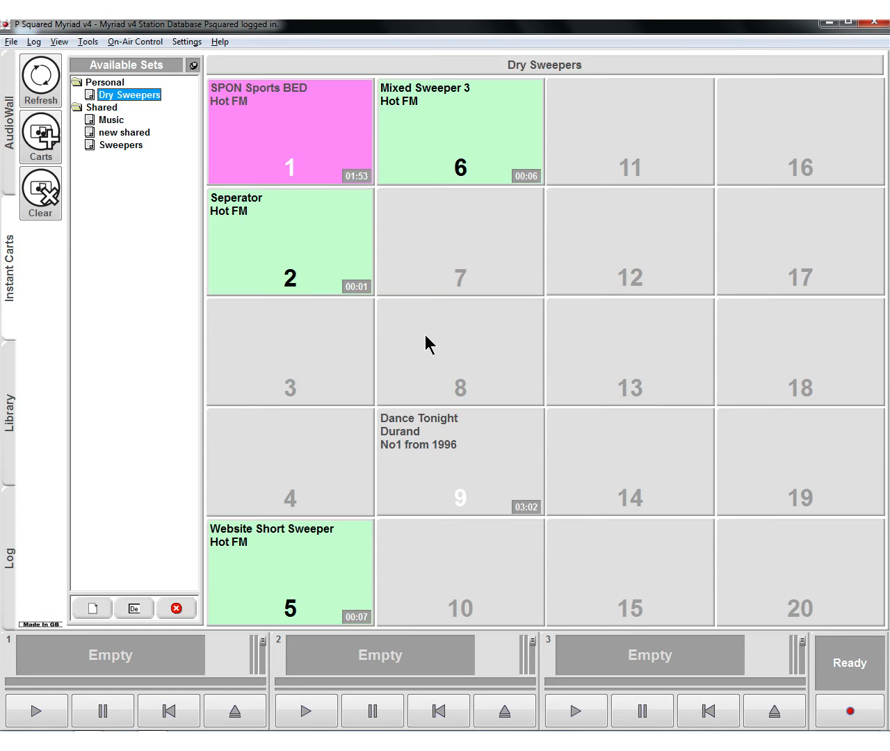
- Fire Seperator in slot 2 four times in quick succession to test the restart option
key("F2")
key("F2")
key("F2")
key("F2")
key("F2")
key("F2")
key("F2")
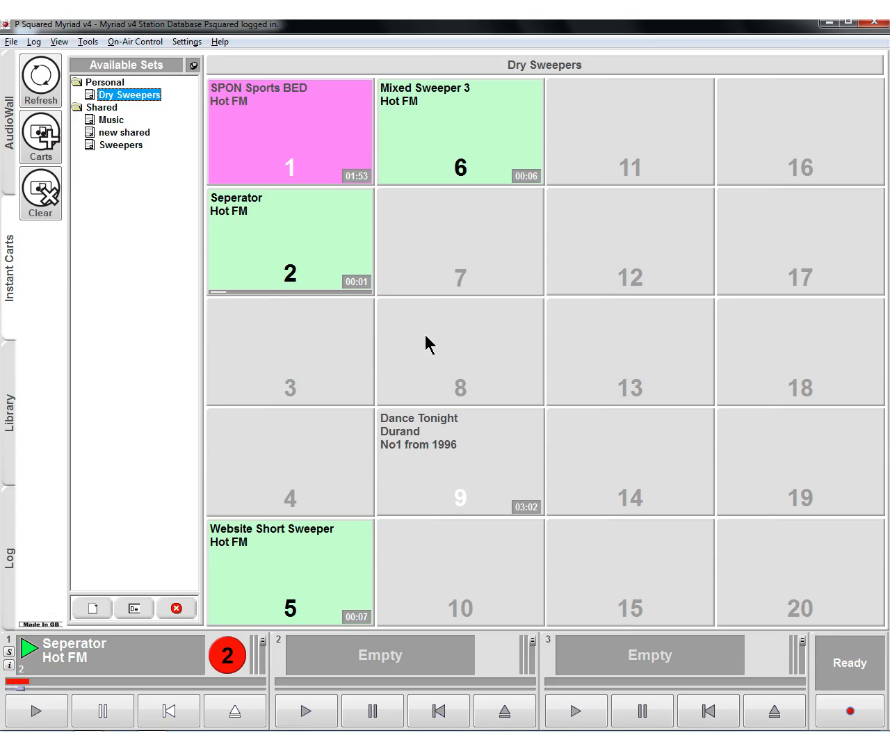